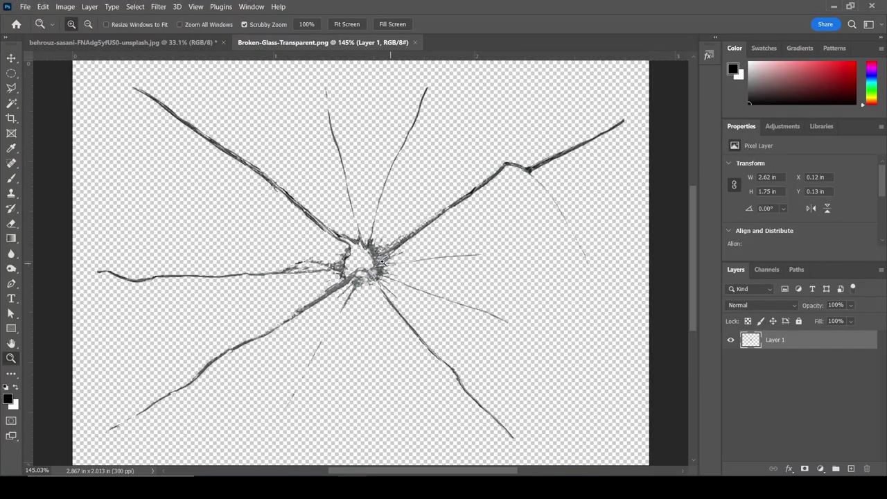
# Fit the cracked-glass image on screen, then bring up the portrait photo document
pyautogui.click(381, 260)
pyautogui.rightClick(405, 230)
pyautogui.click(415, 237)
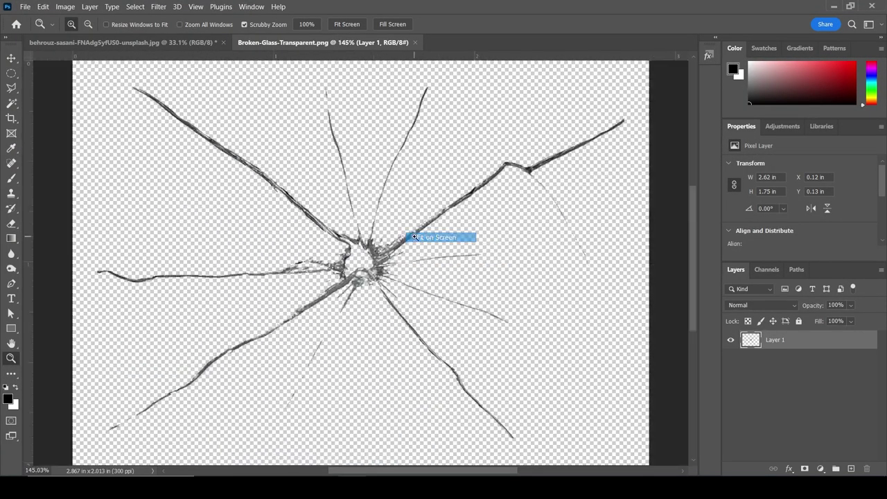
pyautogui.click(174, 43)
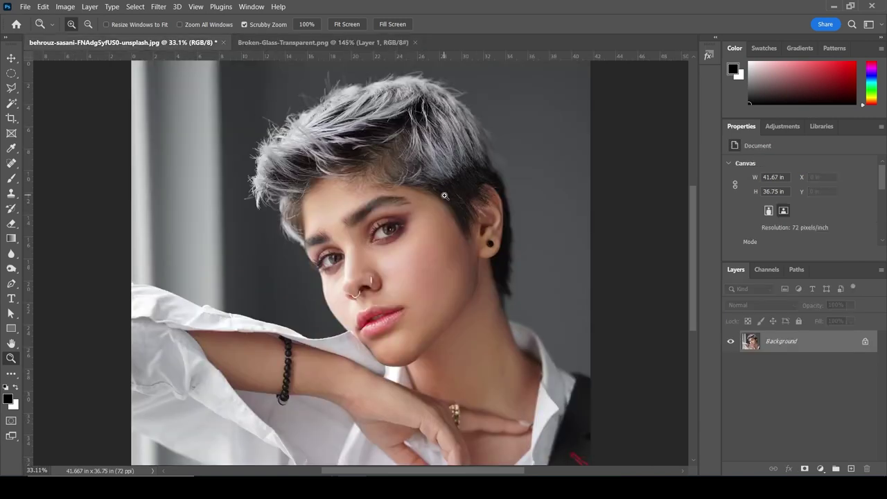
# Move the cracked-glass layer onto the portrait and convert Layer 1 to a smart object
pyautogui.press('v')
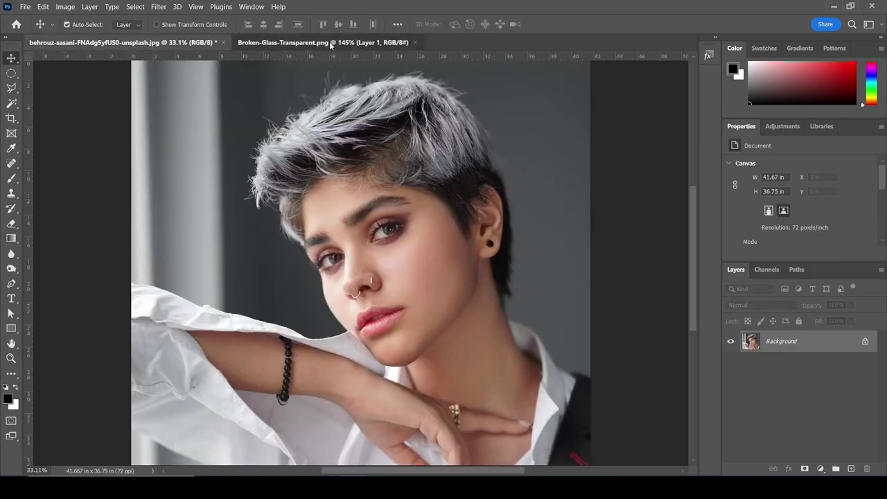
pyautogui.click(333, 42)
pyautogui.moveTo(376, 254); pyautogui.dragTo(434, 292)
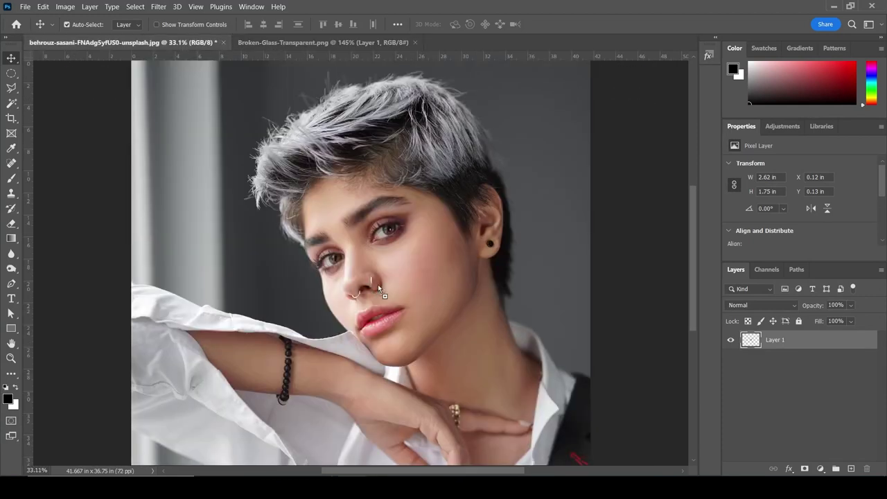
pyautogui.moveTo(378, 284); pyautogui.dragTo(376, 283)
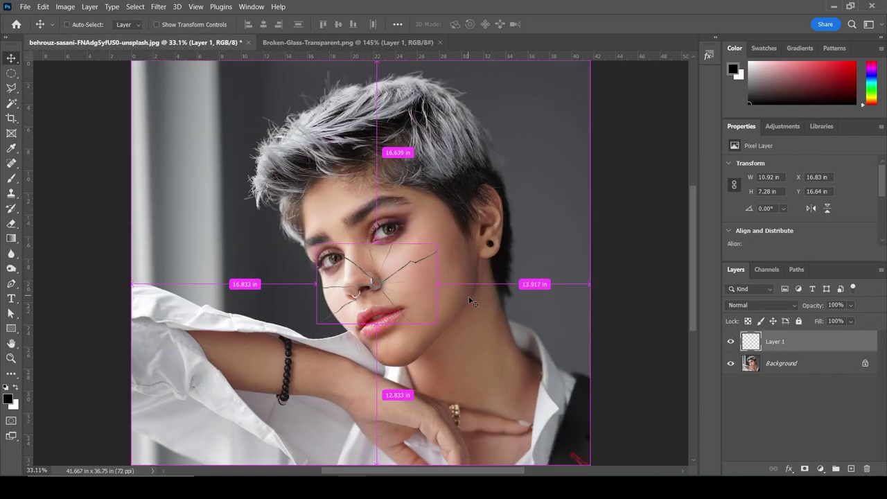
pyautogui.rightClick(834, 346)
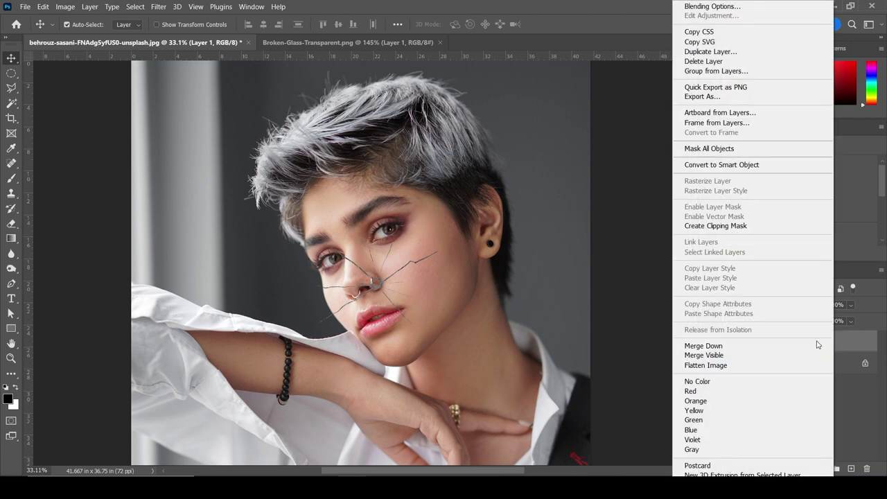
pyautogui.click(712, 166)
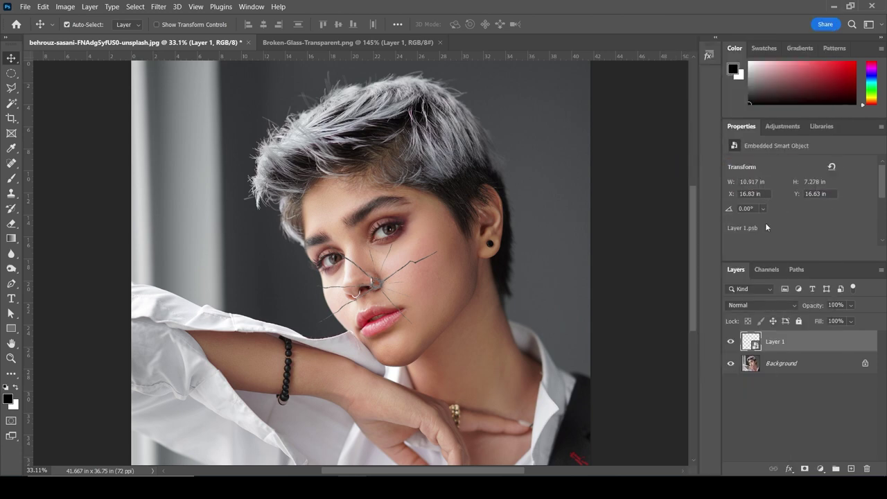
# Scale the crack smart object to cover the whole portrait and duplicate it as Layer 1 copy
pyautogui.press('ctrl')
pyautogui.hotkey('ctrl', 't')
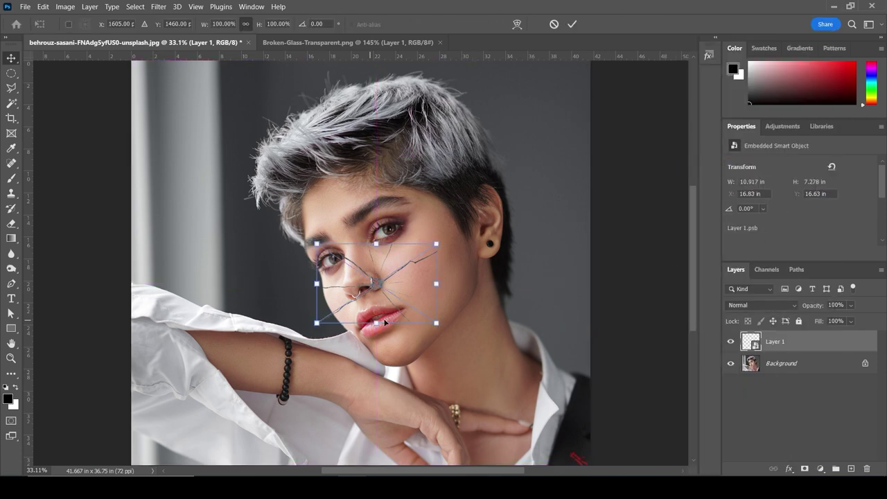
pyautogui.moveTo(439, 323)
pyautogui.mouseDown()
pyautogui.moveTo(475, 352)
pyautogui.moveTo(611, 413)
pyautogui.mouseUp()
pyautogui.moveTo(161, 140); pyautogui.dragTo(136, 109)
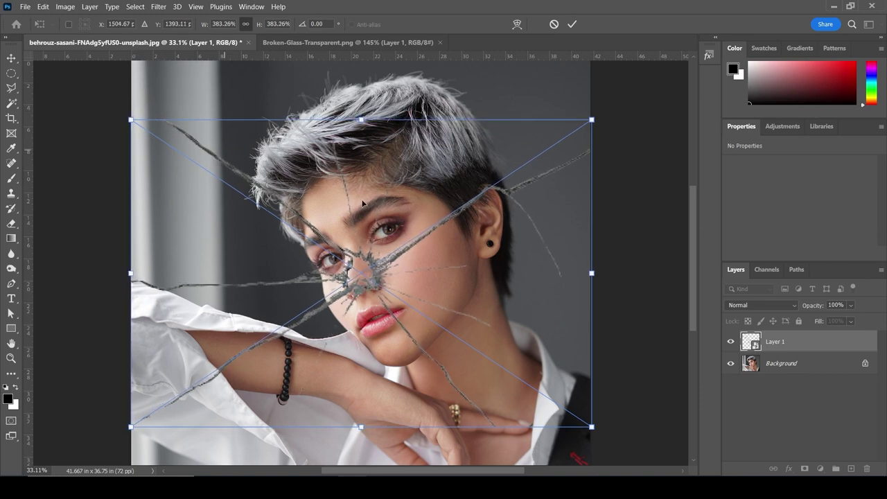
pyautogui.moveTo(392, 219); pyautogui.dragTo(381, 157)
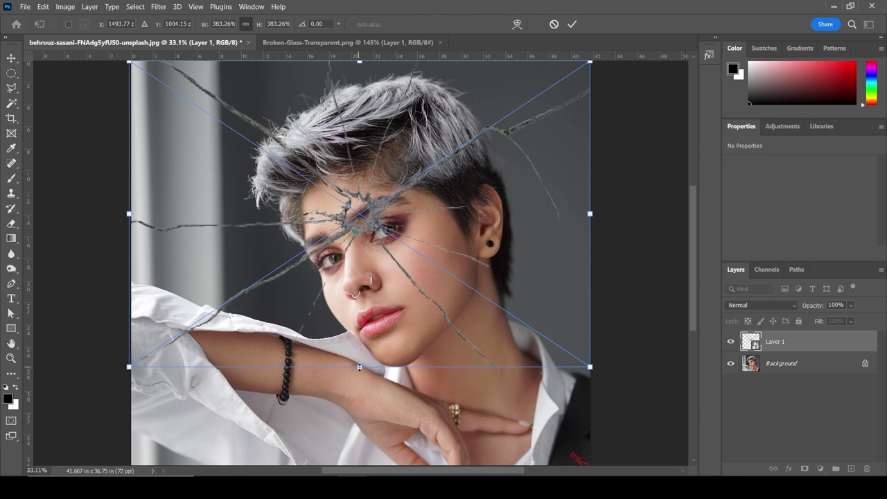
pyautogui.moveTo(359, 367); pyautogui.dragTo(363, 466)
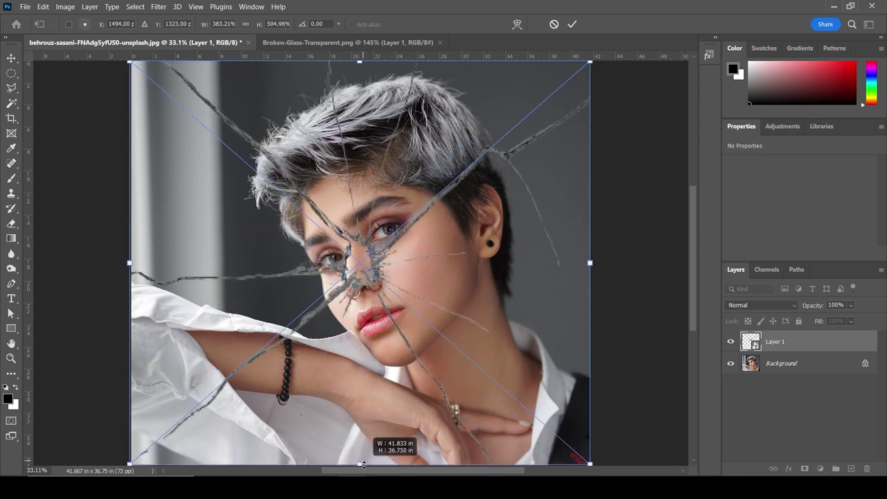
pyautogui.moveTo(374, 264); pyautogui.dragTo(379, 270)
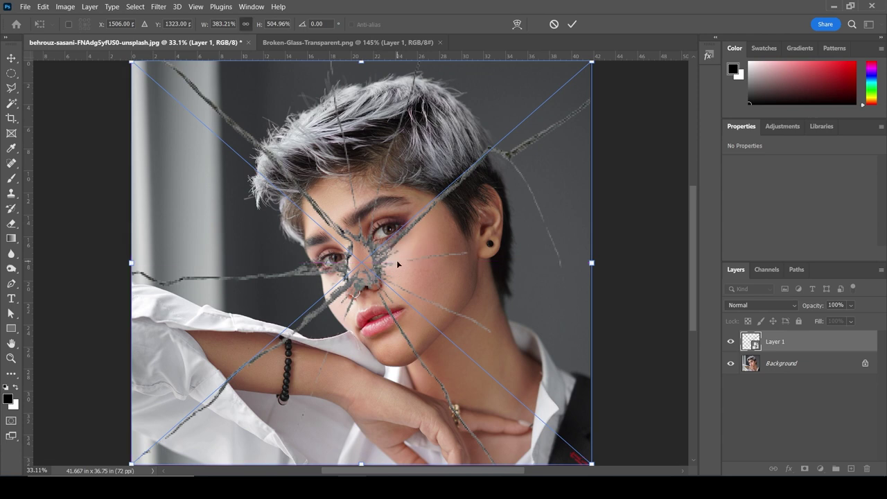
pyautogui.press('Return')
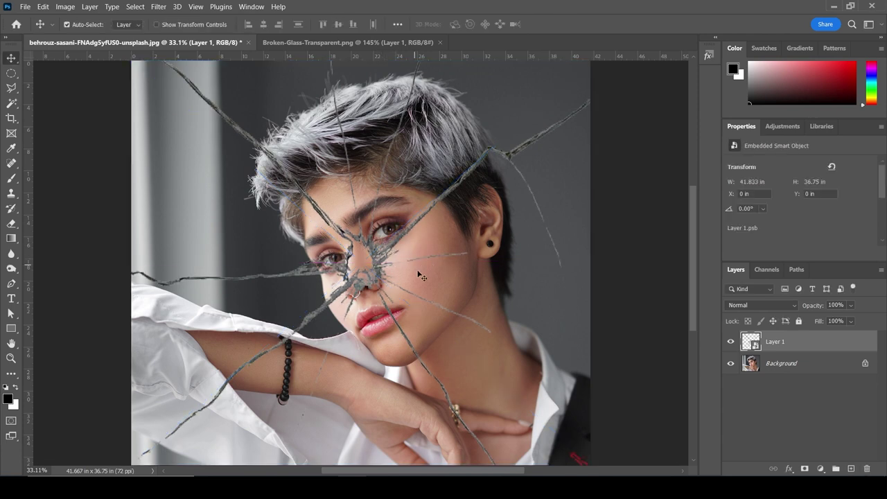
pyautogui.moveTo(841, 346); pyautogui.dragTo(850, 469)
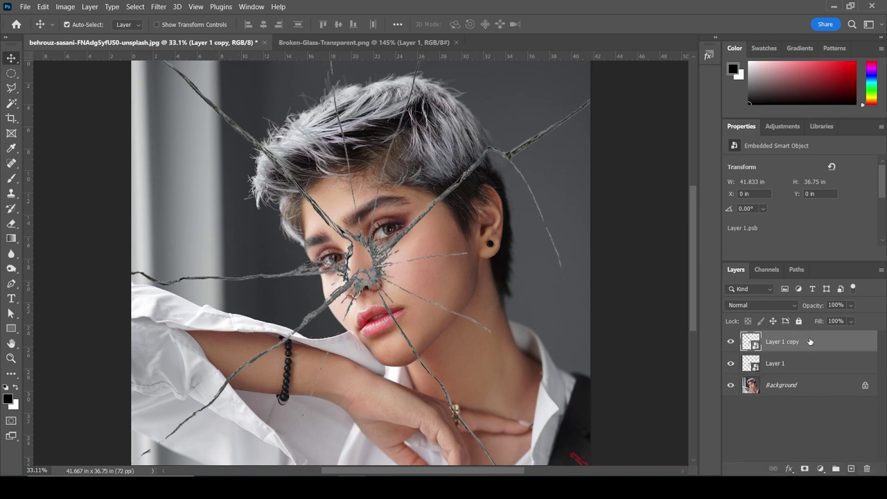
# Set Layer 1 copy's blend mode to Color Dodge and Layer 1's to Multiply
pyautogui.click(775, 304)
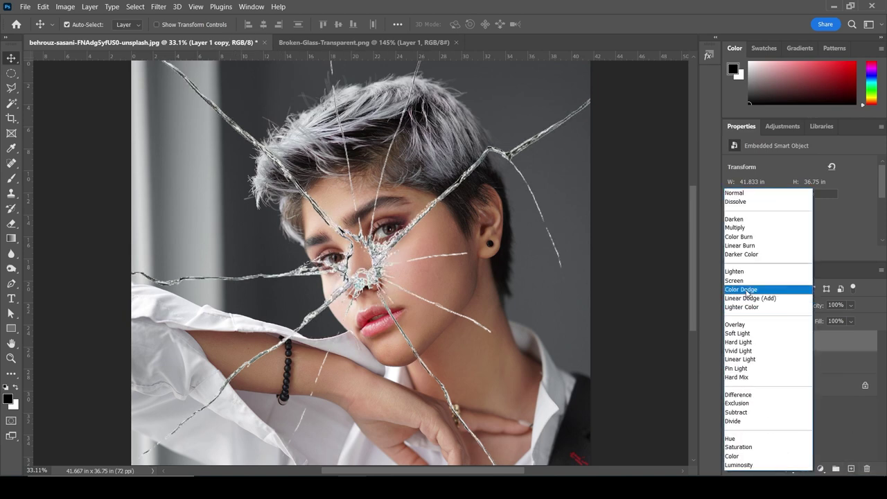
pyautogui.click(747, 291)
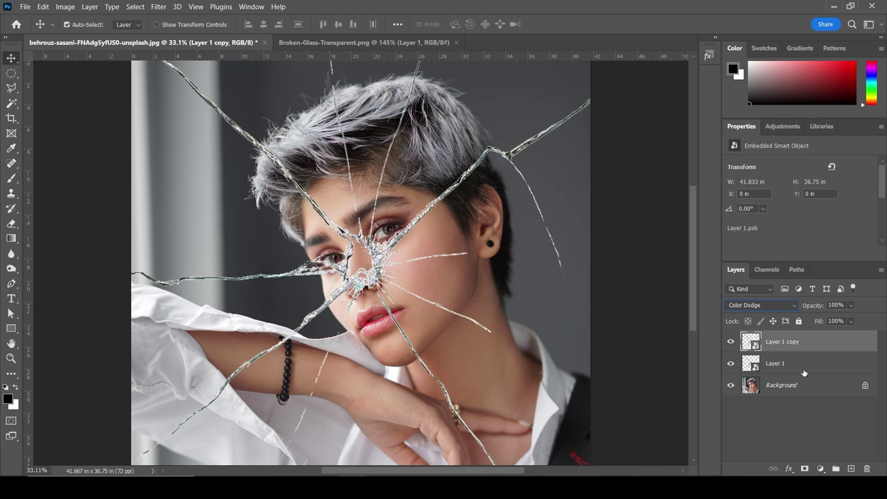
pyautogui.click(805, 366)
pyautogui.click(762, 305)
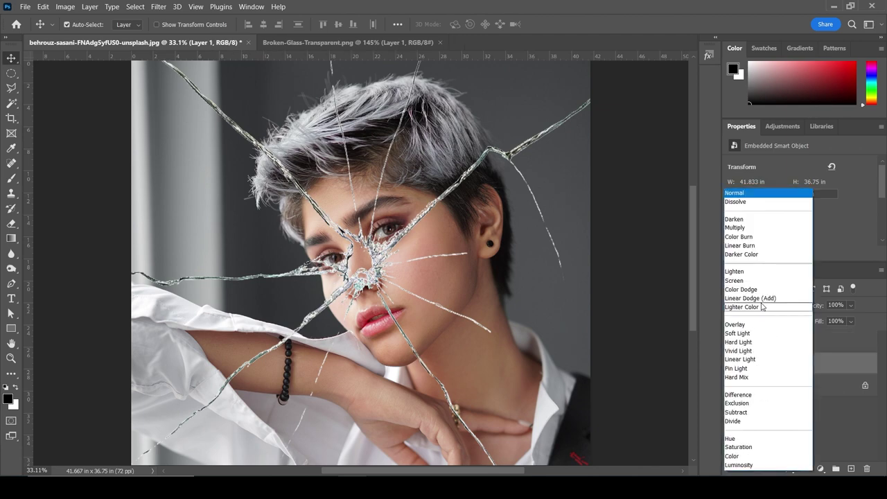
pyautogui.click(732, 228)
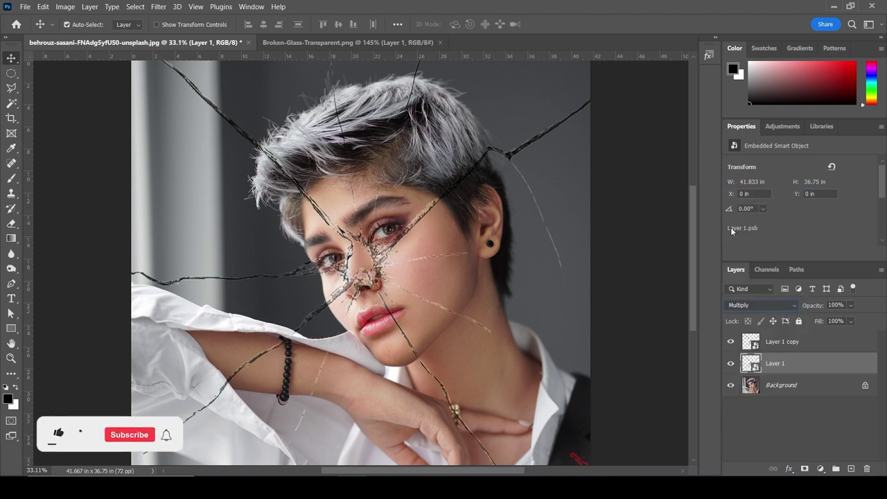
pyautogui.click(831, 347)
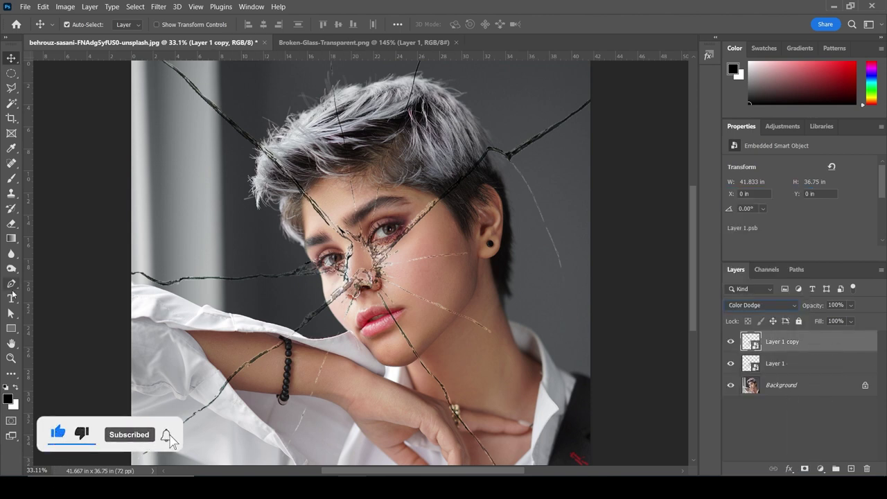
pyautogui.click(14, 286)
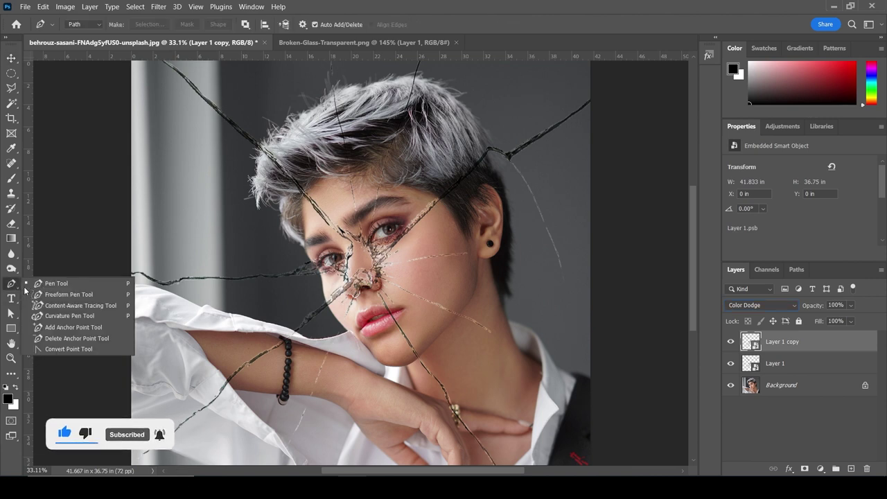
# Set the Pen Tool to Shape mode with no stroke and white fill, placing the first point on the nose
pyautogui.click(61, 284)
pyautogui.click(95, 25)
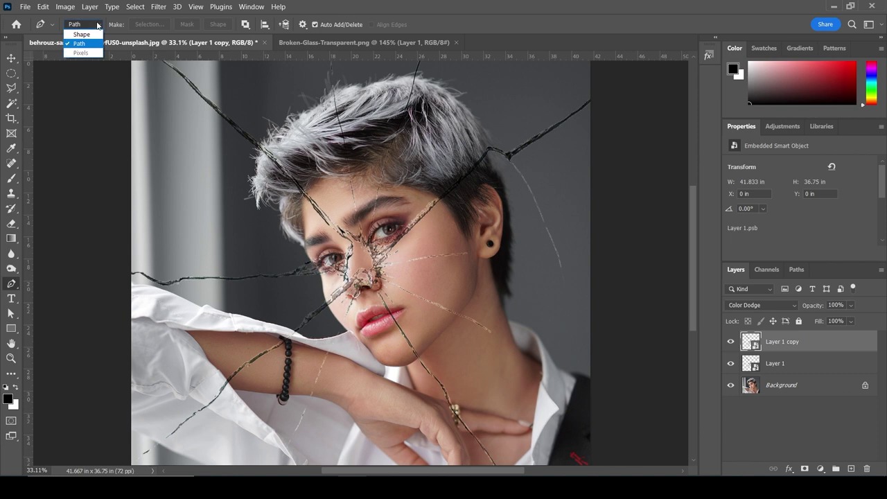
pyautogui.click(83, 34)
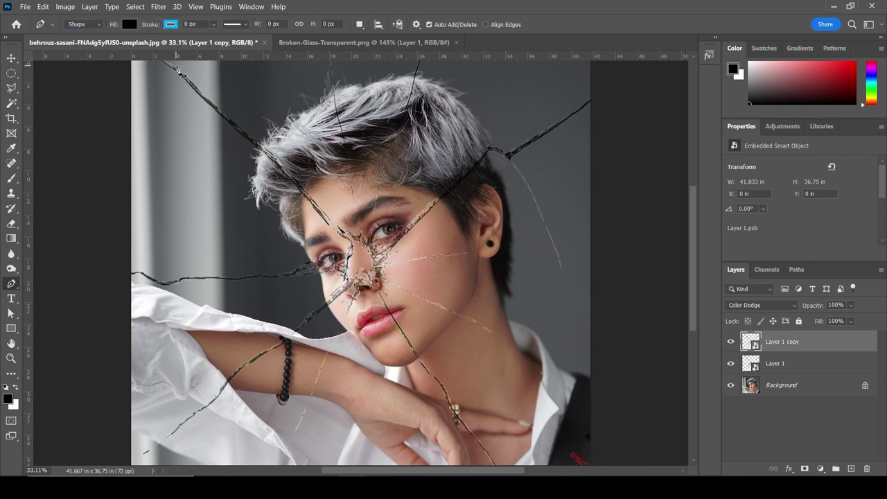
pyautogui.click(169, 25)
pyautogui.click(103, 47)
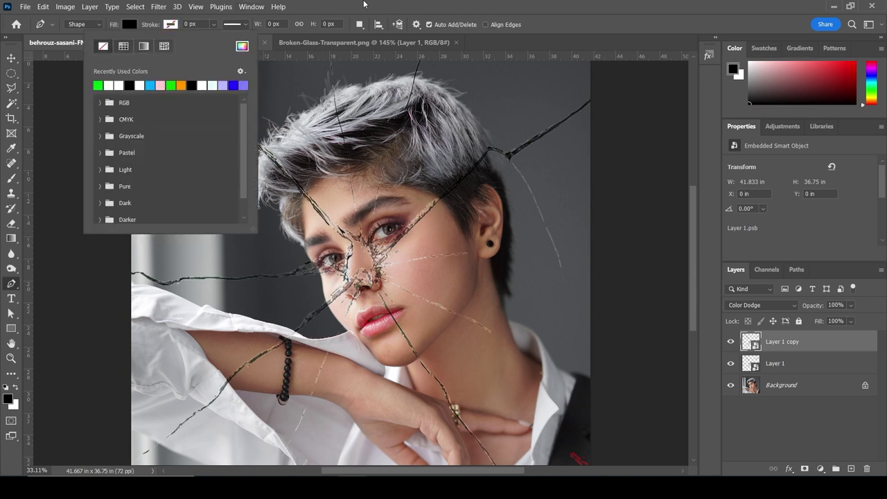
pyautogui.click(328, 5)
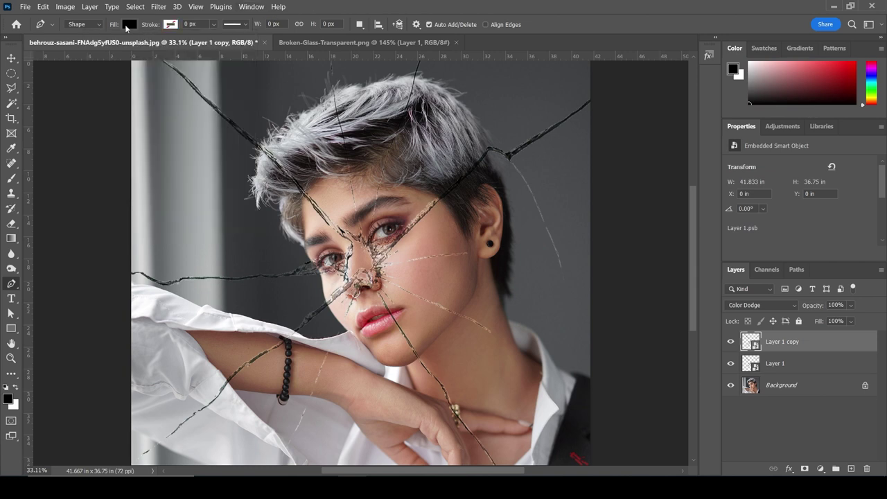
pyautogui.click(127, 24)
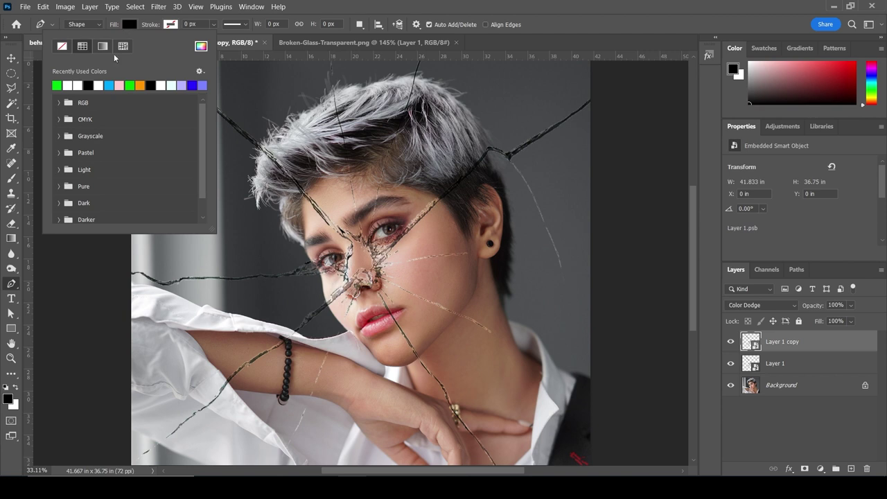
pyautogui.click(75, 84)
pyautogui.click(408, 5)
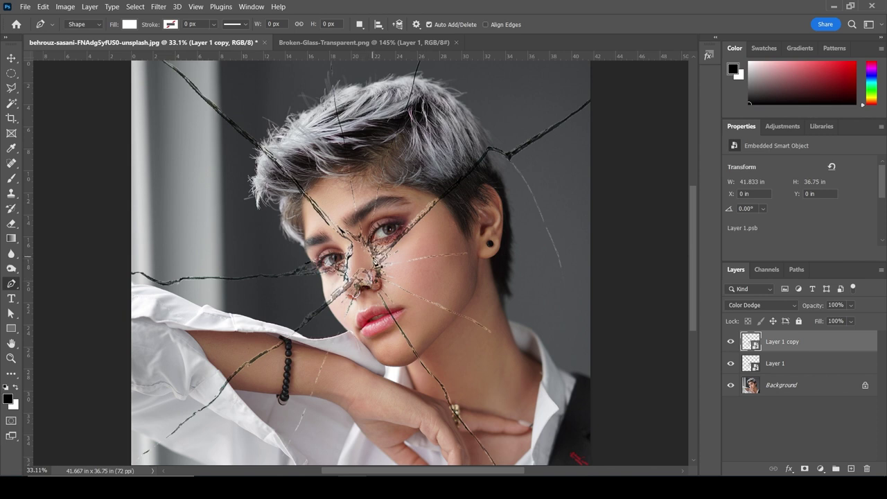
pyautogui.click(374, 257)
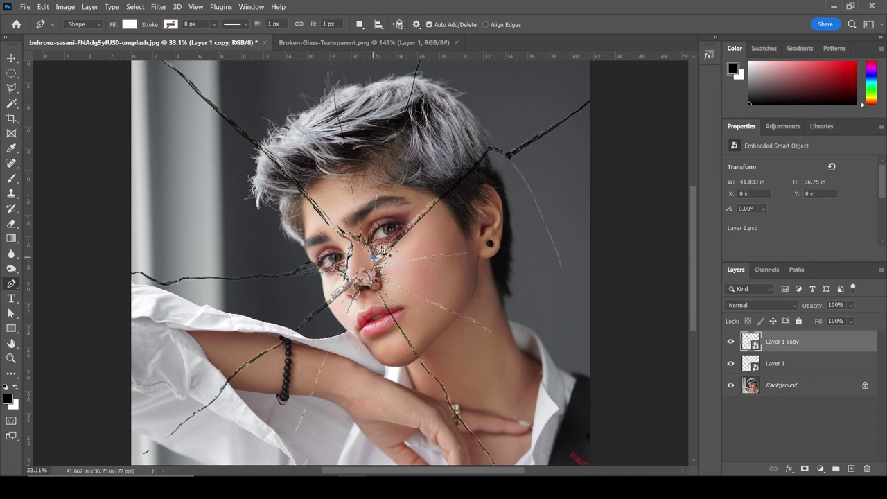
# Trace the shard from the nose up the crack to the top-right, down the right edge, and close it
pyautogui.click(422, 220)
pyautogui.click(445, 191)
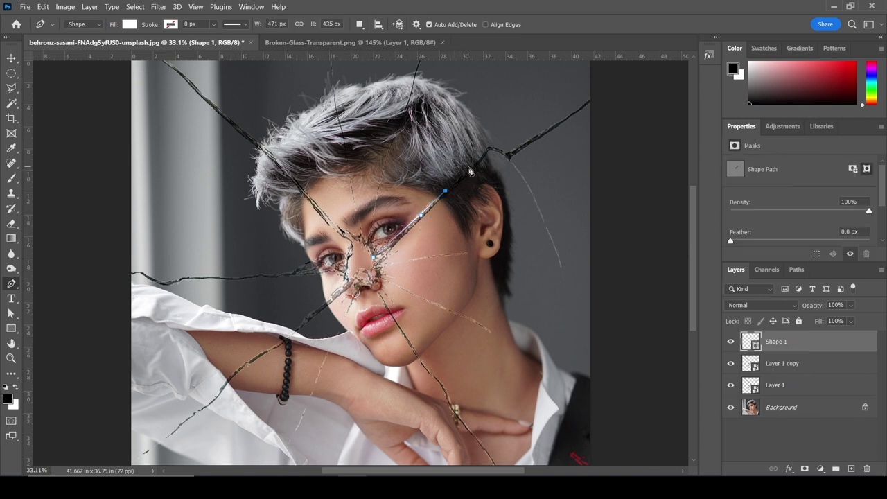
pyautogui.click(474, 167)
pyautogui.click(488, 149)
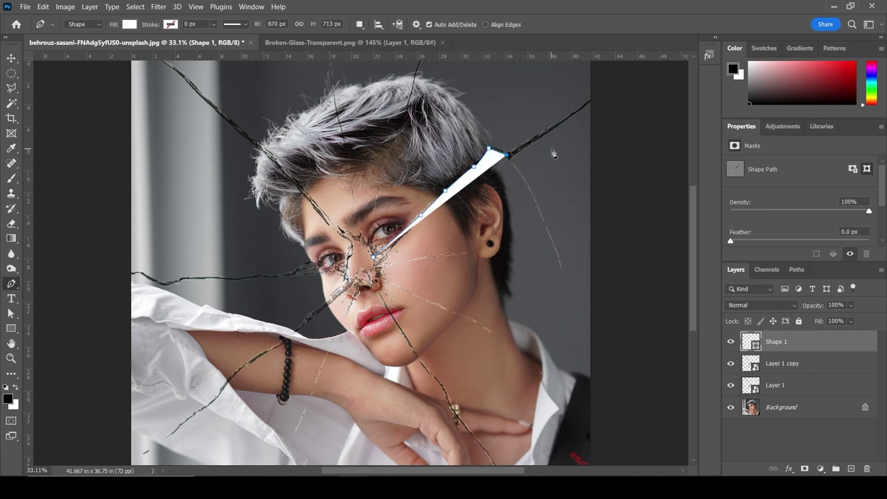
pyautogui.click(562, 121)
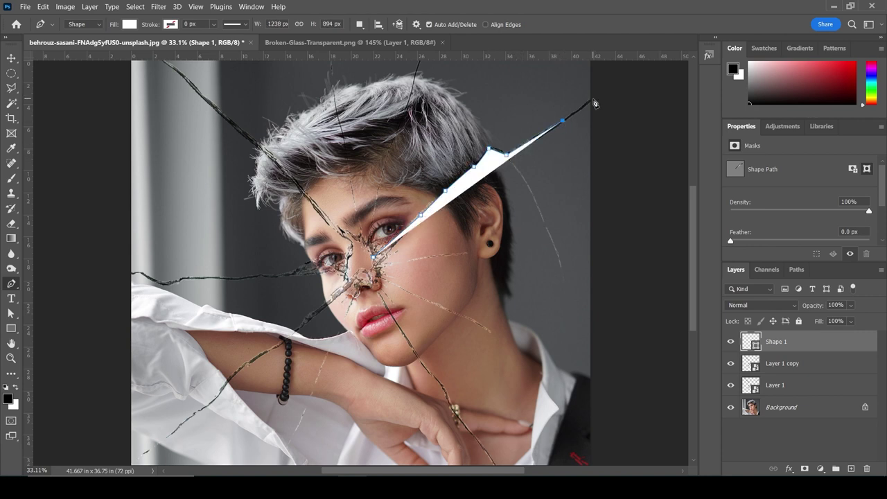
pyautogui.click(593, 100)
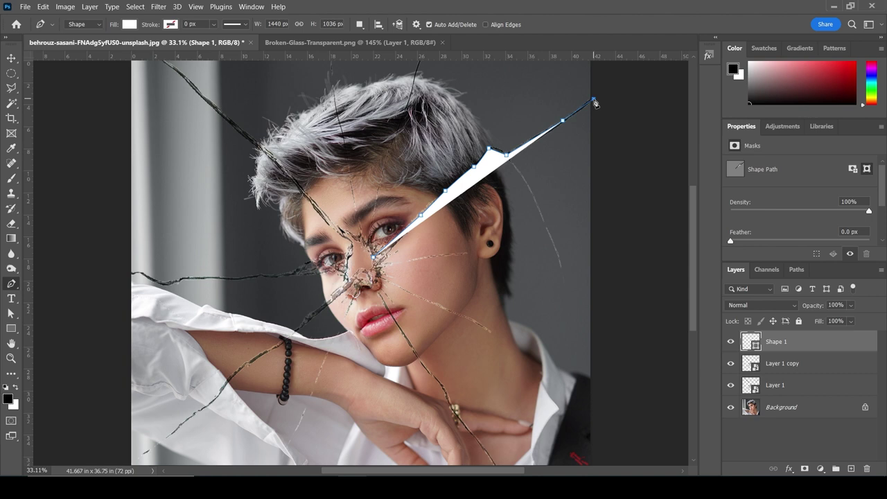
pyautogui.click(601, 283)
pyautogui.click(599, 380)
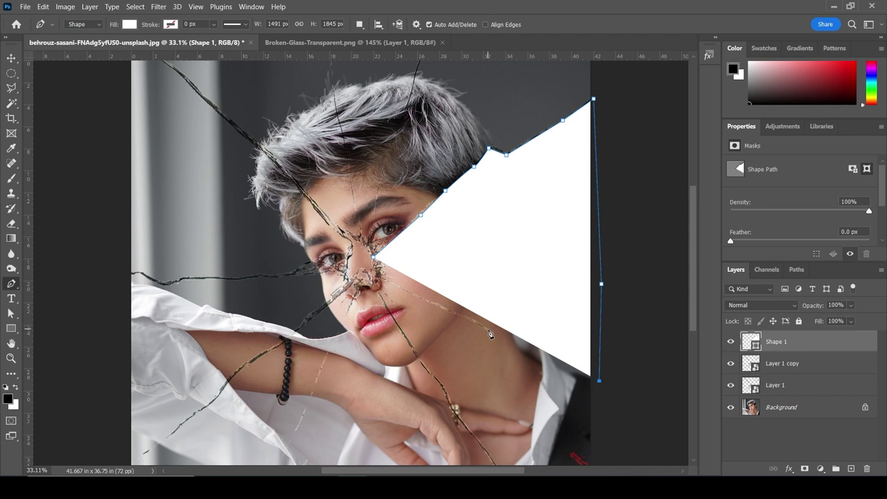
pyautogui.click(486, 330)
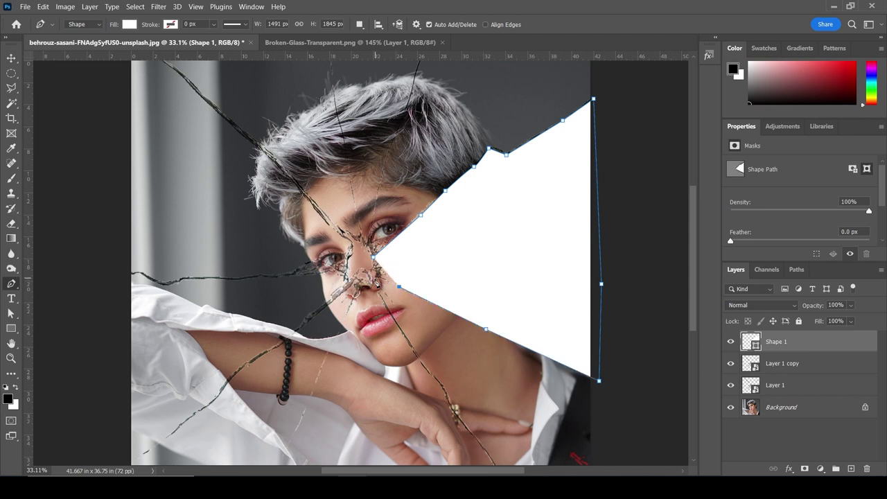
pyautogui.click(374, 273)
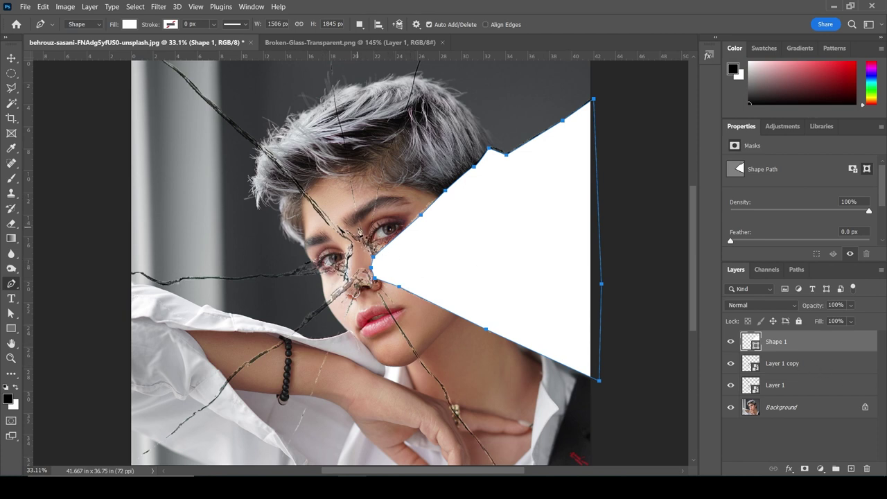
pyautogui.press('Return')
pyautogui.click(360, 231)
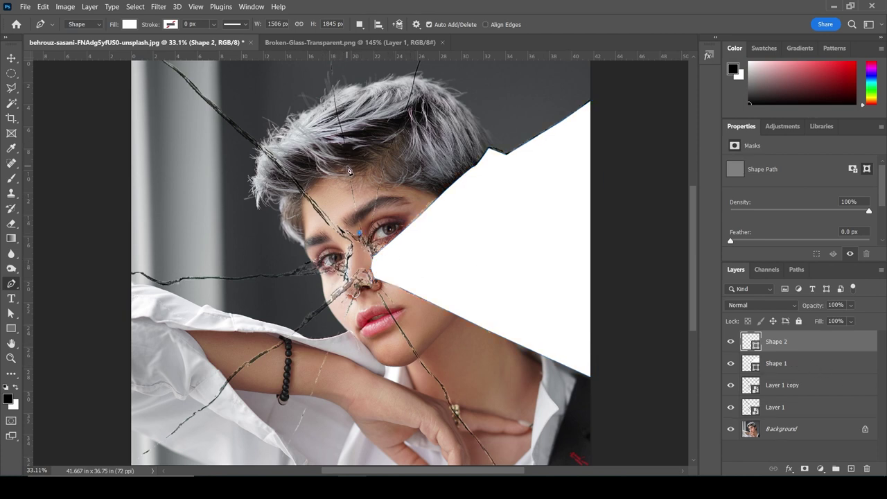
# Start the wedge shard at the eye, tracing up through the hair to above the image top
pyautogui.click(347, 167)
pyautogui.click(342, 136)
pyautogui.click(336, 102)
pyautogui.scroll(2, 335, 124)
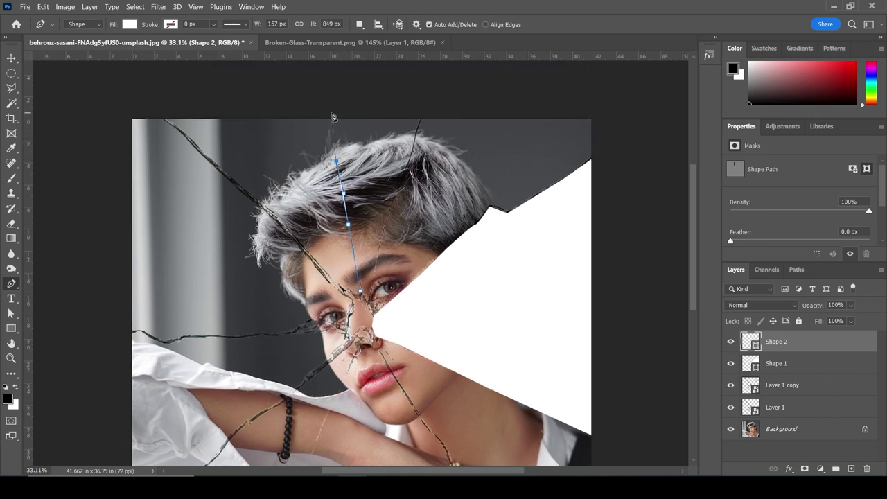
pyautogui.click(332, 111)
pyautogui.click(402, 102)
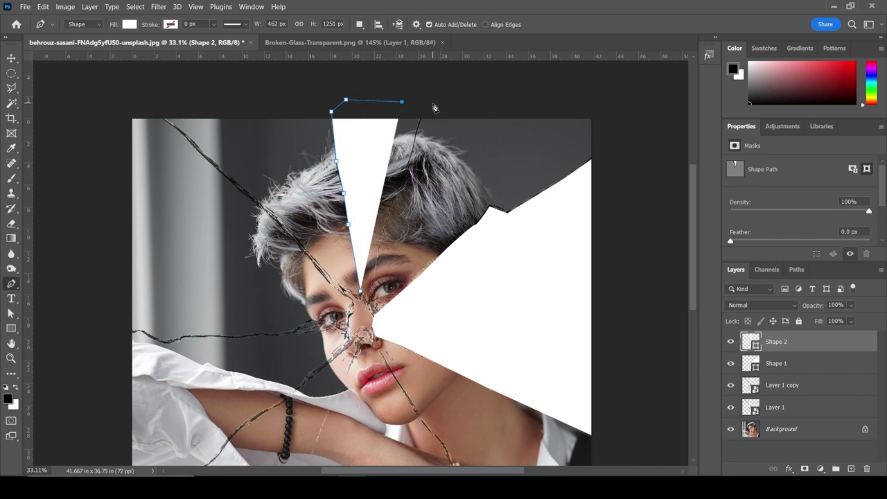
pyautogui.click(423, 102)
pyautogui.click(421, 120)
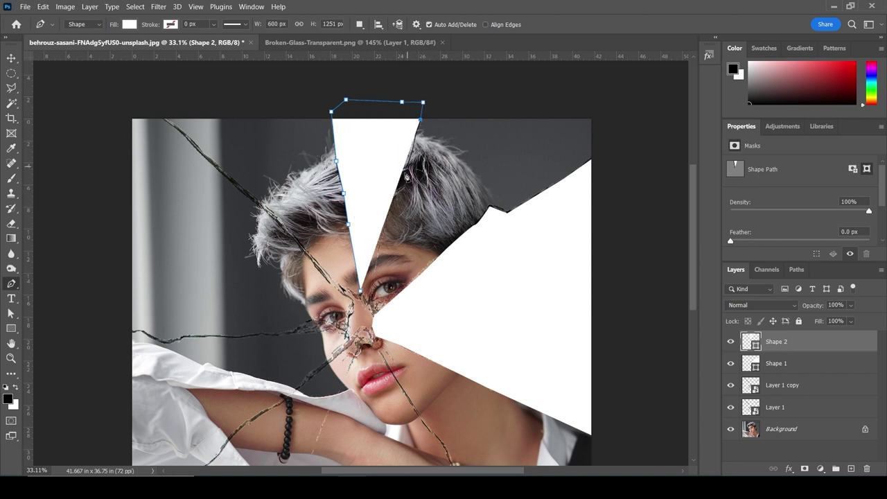
# Bring the wedge's right edge down the hair crack and close it at its tip near the nose
pyautogui.click(399, 185)
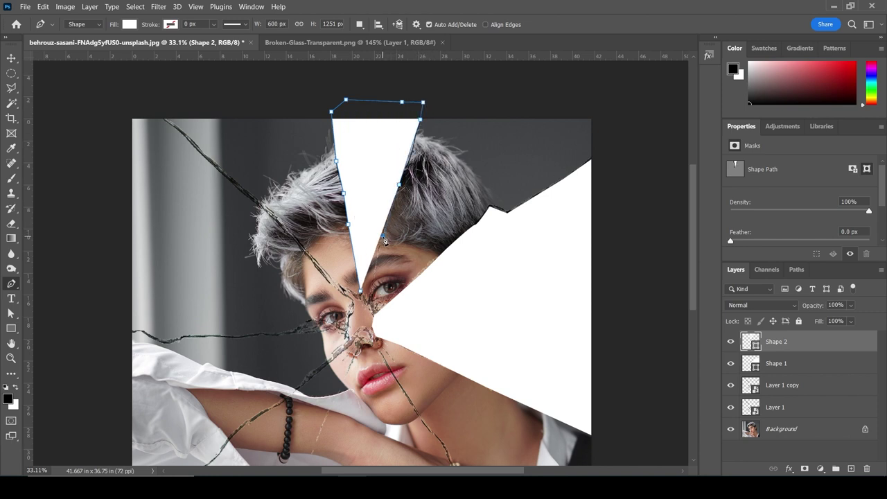
pyautogui.click(383, 236)
pyautogui.click(376, 262)
pyautogui.click(371, 286)
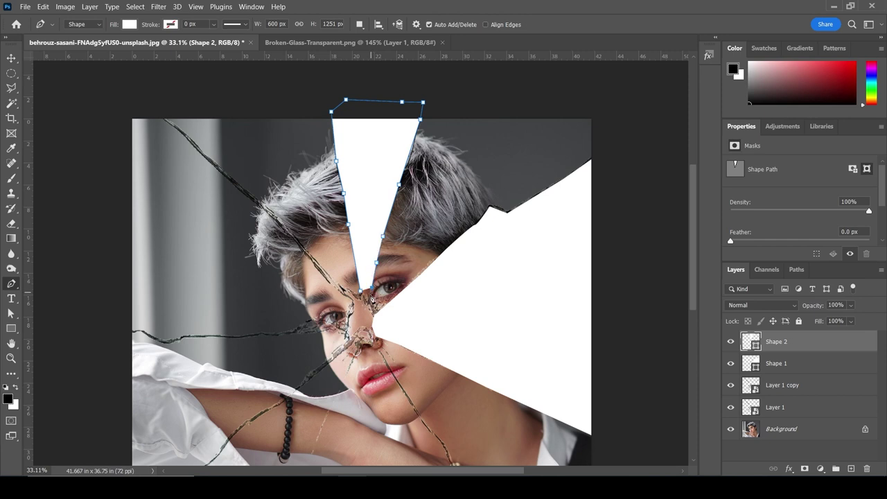
pyautogui.click(368, 304)
pyautogui.click(363, 297)
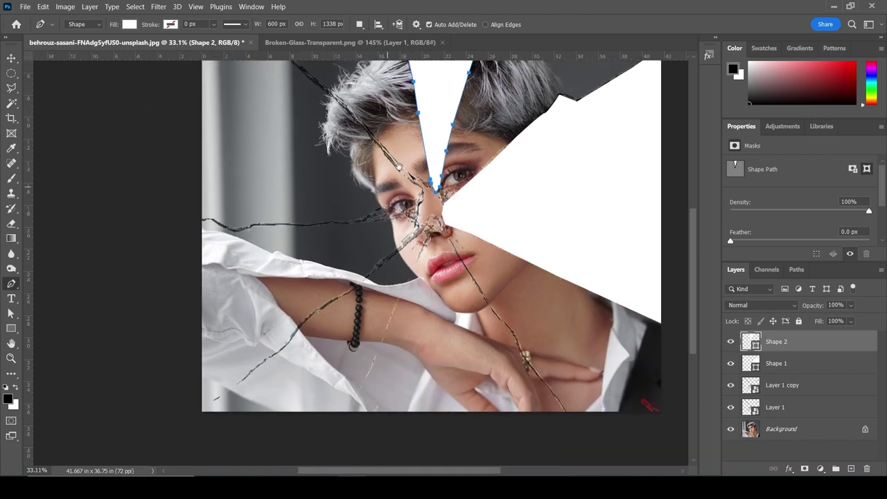
# Start the upper-left shard at the nose, tracing the crack to the top-left corner and down the left edge
pyautogui.moveTo(320, 299)
pyautogui.mouseDown()
pyautogui.moveTo(402, 165)
pyautogui.moveTo(392, 219)
pyautogui.mouseUp()
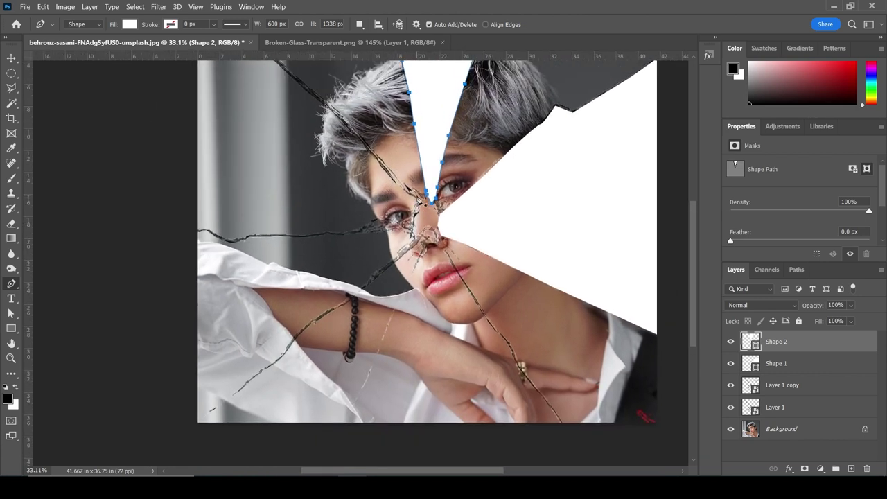
pyautogui.click(376, 164)
pyautogui.click(374, 153)
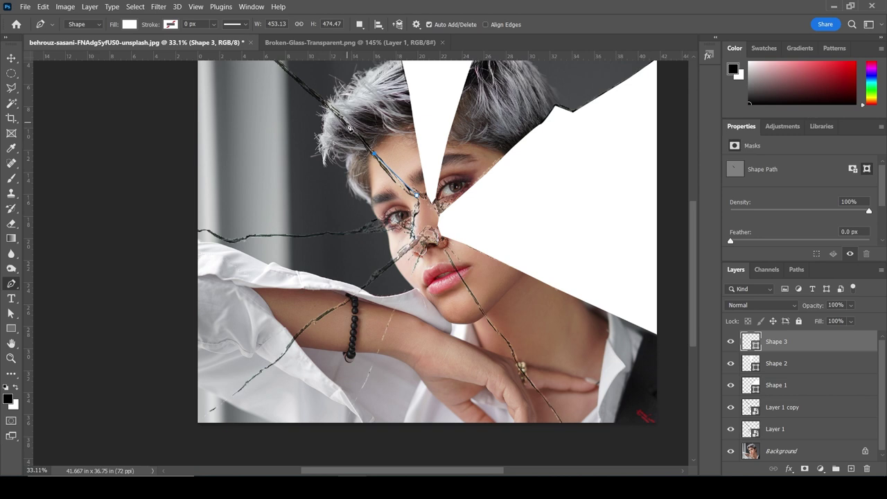
pyautogui.click(312, 98)
pyautogui.moveTo(280, 78); pyautogui.dragTo(331, 187)
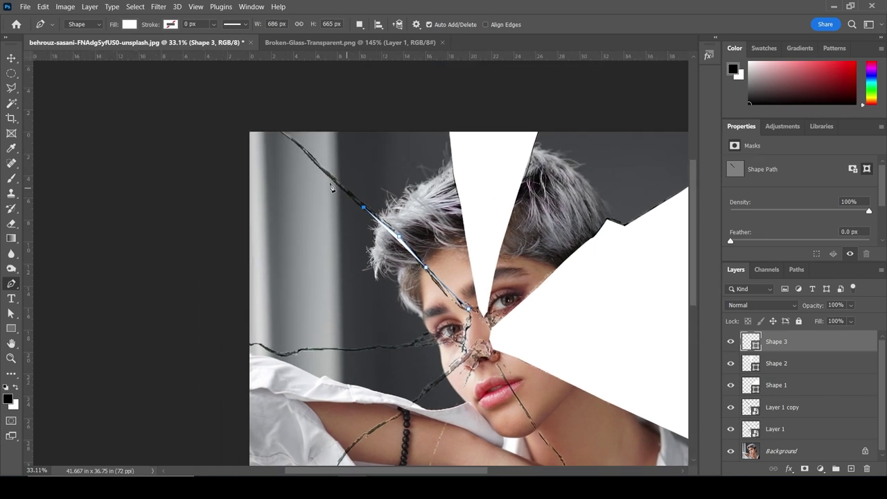
pyautogui.click(324, 169)
pyautogui.click(302, 147)
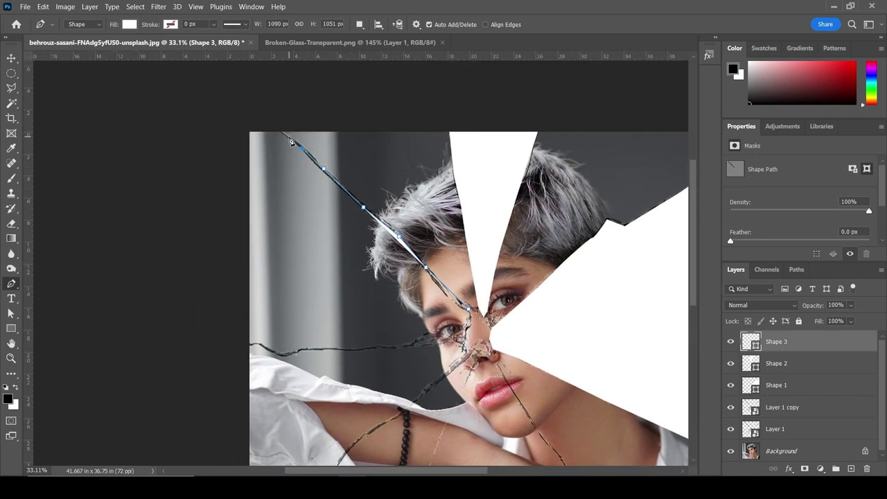
pyautogui.click(276, 125)
pyautogui.click(236, 122)
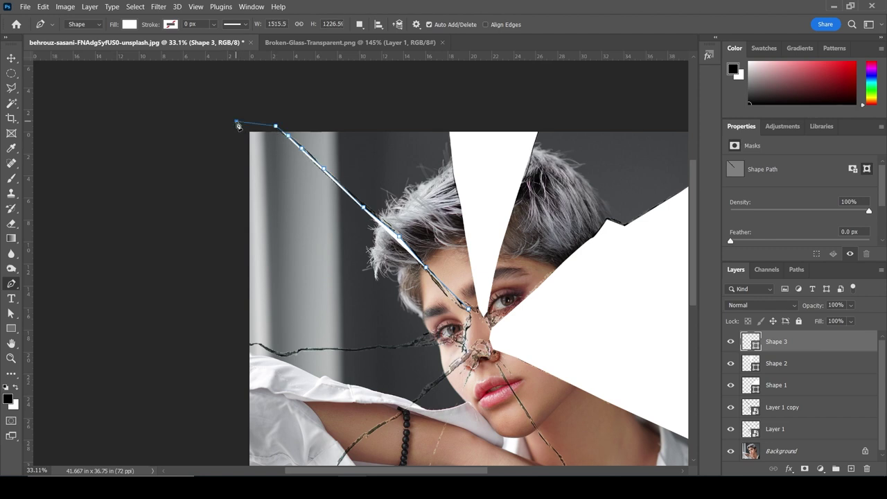
pyautogui.click(215, 161)
pyautogui.click(228, 277)
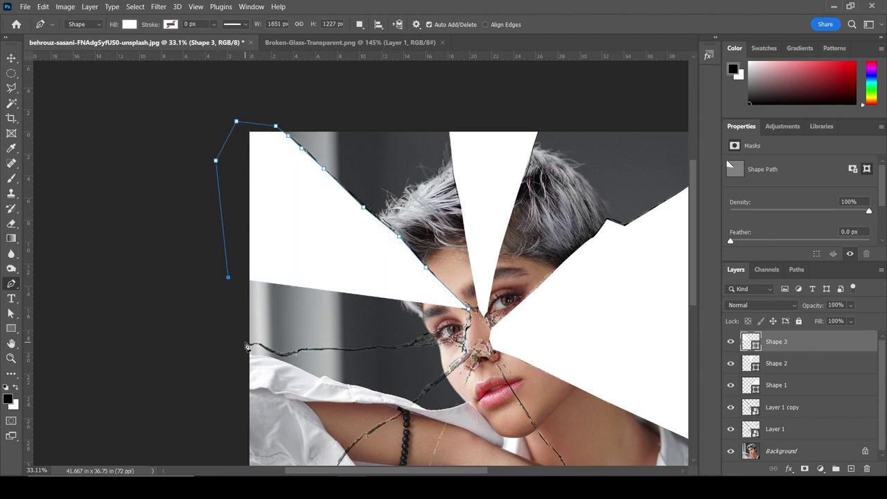
# Run the upper-left shard along the horizontal crack back to the nose, close it, and undo the stray layer
pyautogui.click(245, 342)
pyautogui.click(263, 345)
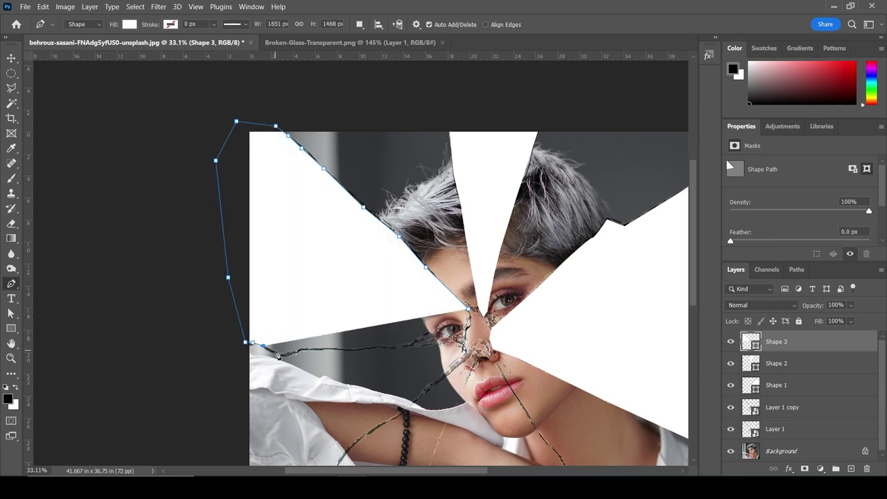
pyautogui.click(275, 353)
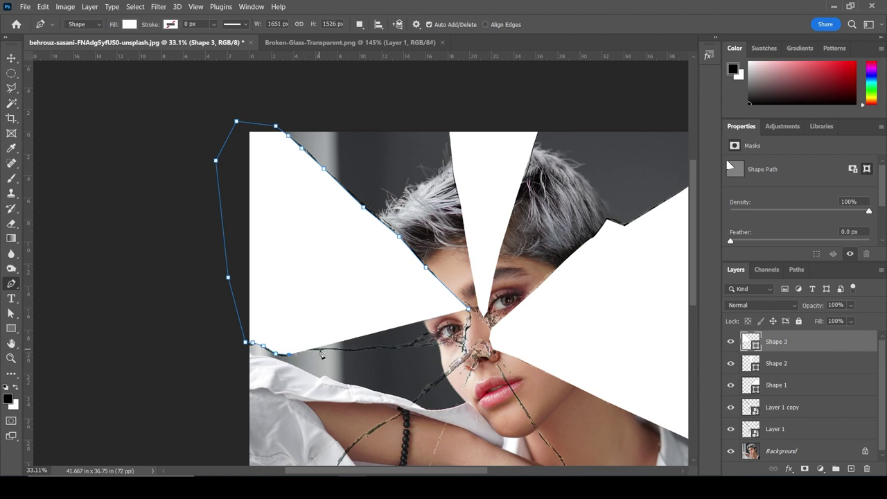
pyautogui.click(353, 350)
pyautogui.click(382, 348)
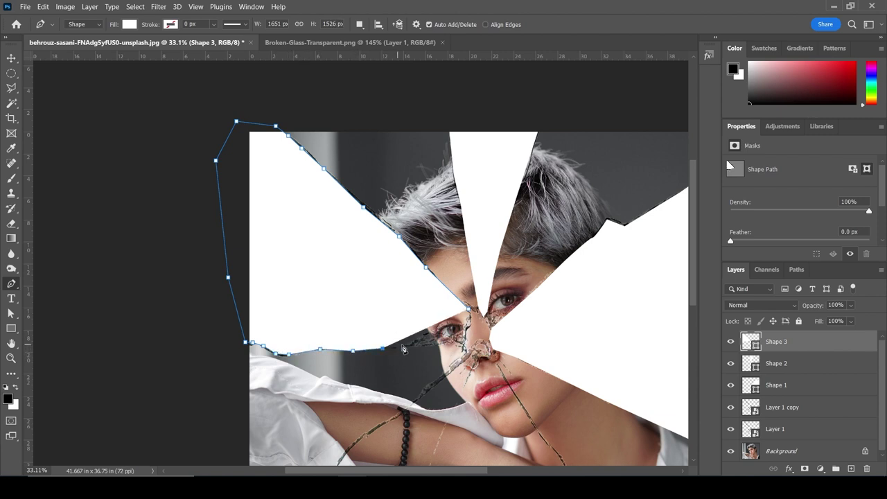
pyautogui.click(414, 344)
pyautogui.click(458, 337)
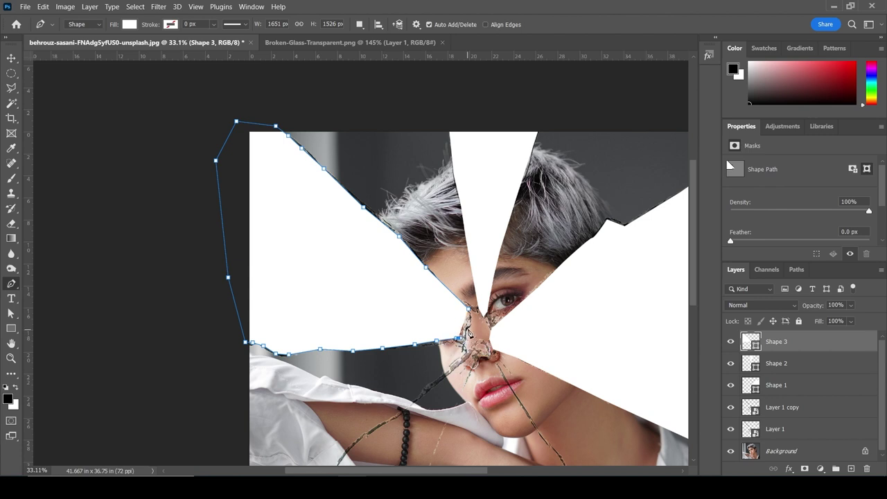
pyautogui.click(468, 311)
pyautogui.press('Return')
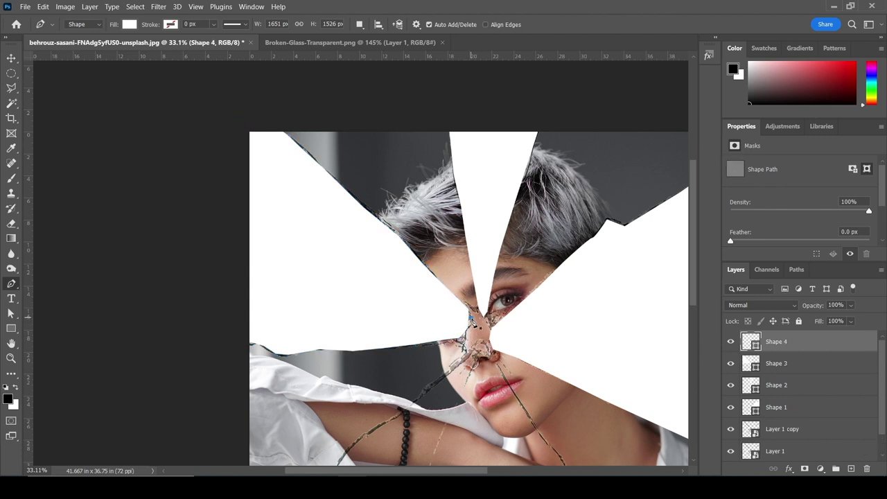
pyautogui.hotkey('ctrl', 'z')
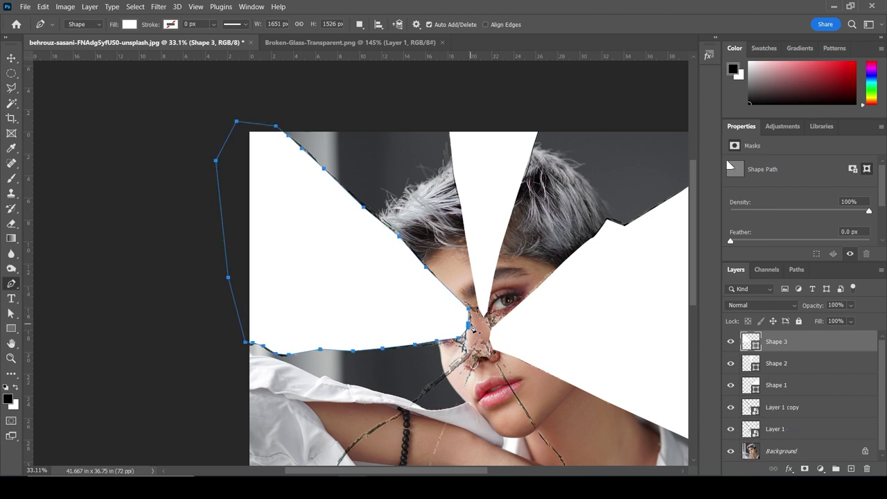
pyautogui.moveTo(471, 328); pyautogui.dragTo(422, 143)
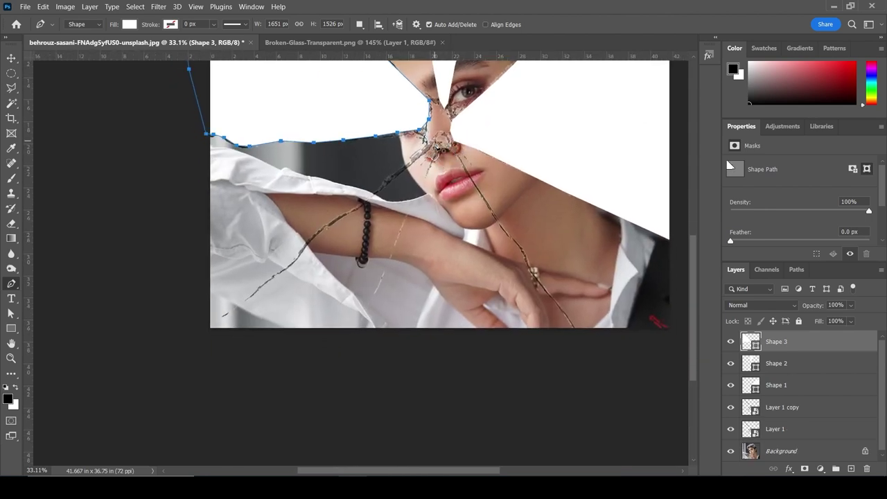
# Start the fourth shard at the nose, tracing down the arm crack toward the lower-left corner
pyautogui.click(436, 142)
pyautogui.click(368, 201)
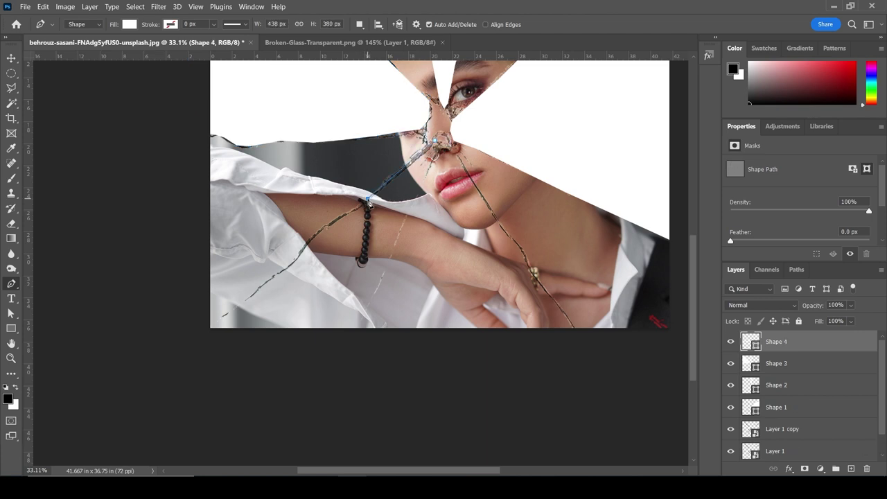
pyautogui.click(345, 212)
pyautogui.click(323, 227)
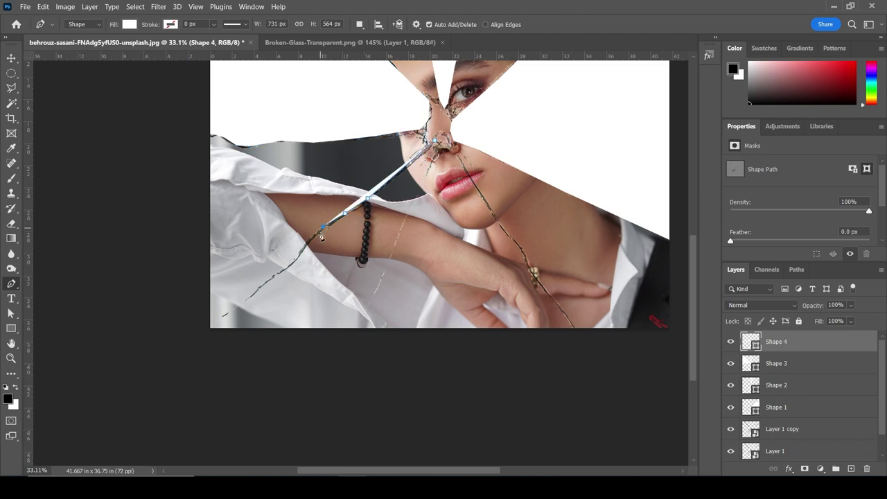
pyautogui.click(300, 250)
pyautogui.click(281, 271)
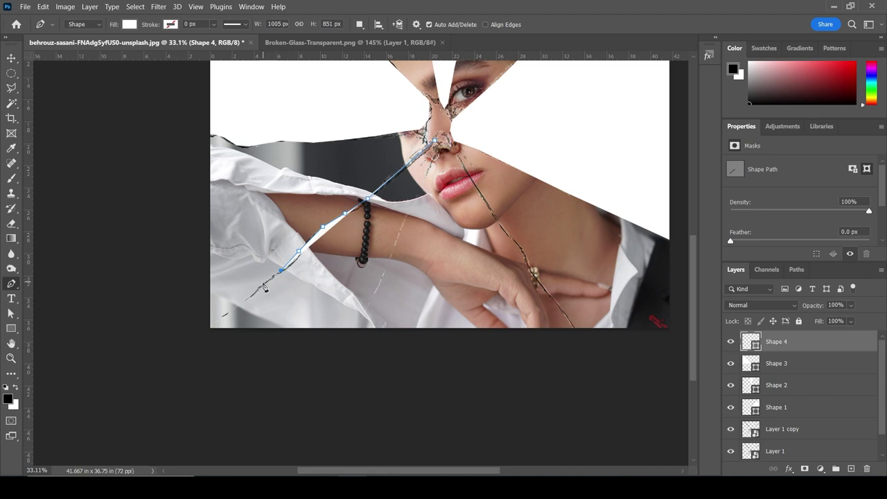
pyautogui.click(262, 283)
pyautogui.click(246, 299)
pyautogui.click(224, 314)
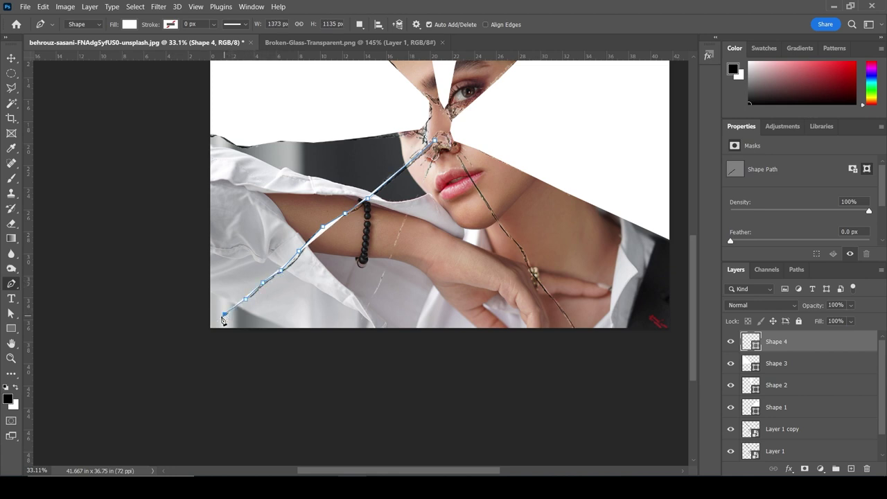
# Run the fourth shard below the bottom edge and back up the arm crack, closing it at the nose
pyautogui.click(207, 329)
pyautogui.click(226, 354)
pyautogui.click(310, 355)
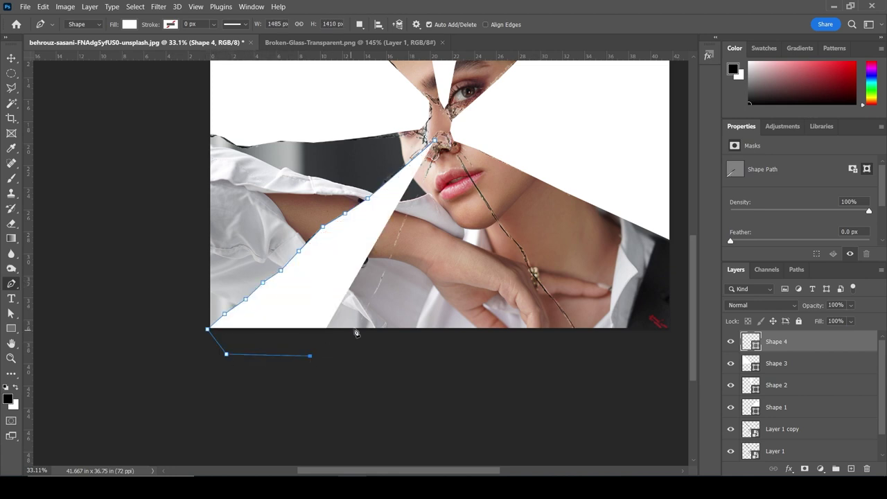
pyautogui.click(358, 330)
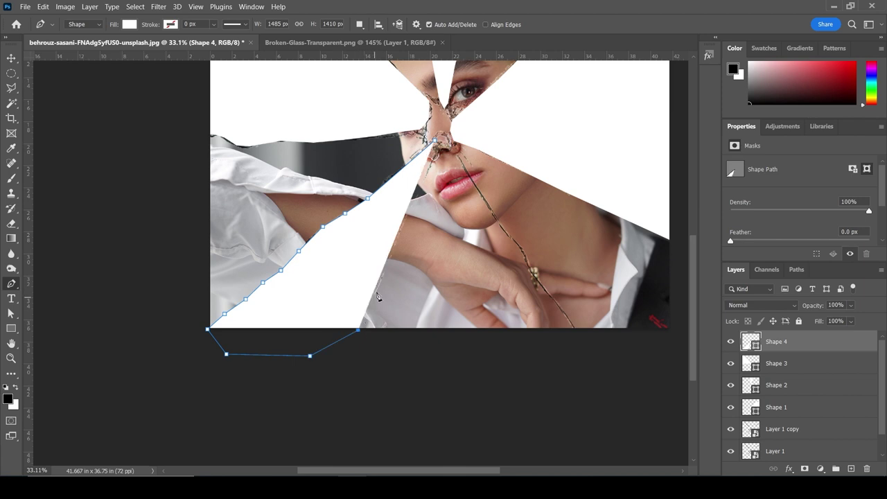
pyautogui.click(391, 258)
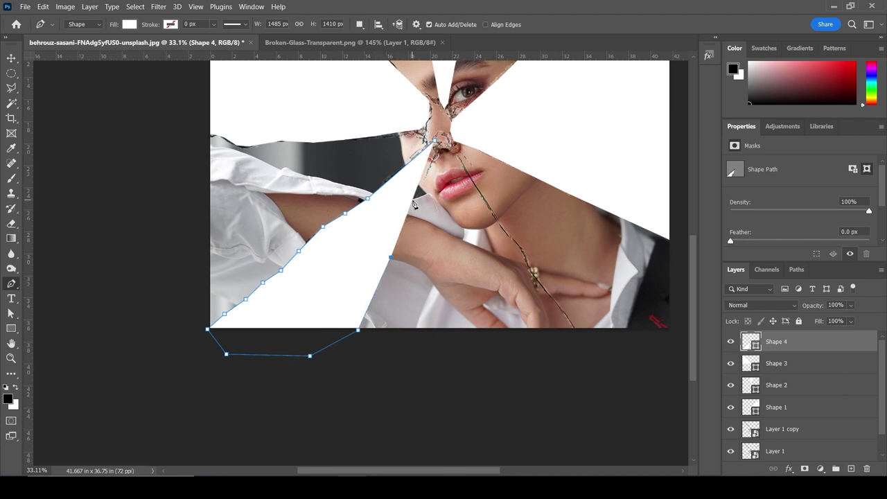
pyautogui.click(421, 187)
pyautogui.moveTo(434, 166); pyautogui.dragTo(438, 147)
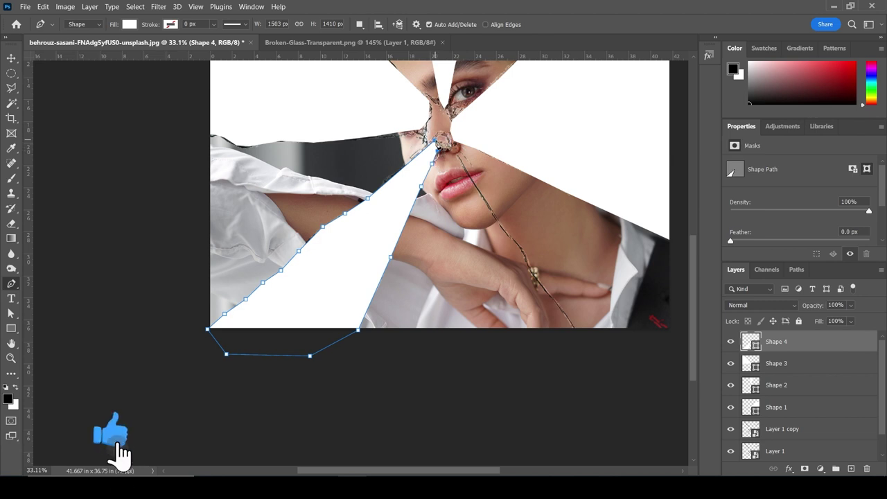
# Fit the portrait on screen with the Move tool active and deselect the finished shard
pyautogui.moveTo(514, 143)
pyautogui.mouseDown()
pyautogui.moveTo(465, 270)
pyautogui.moveTo(489, 166)
pyautogui.mouseUp()
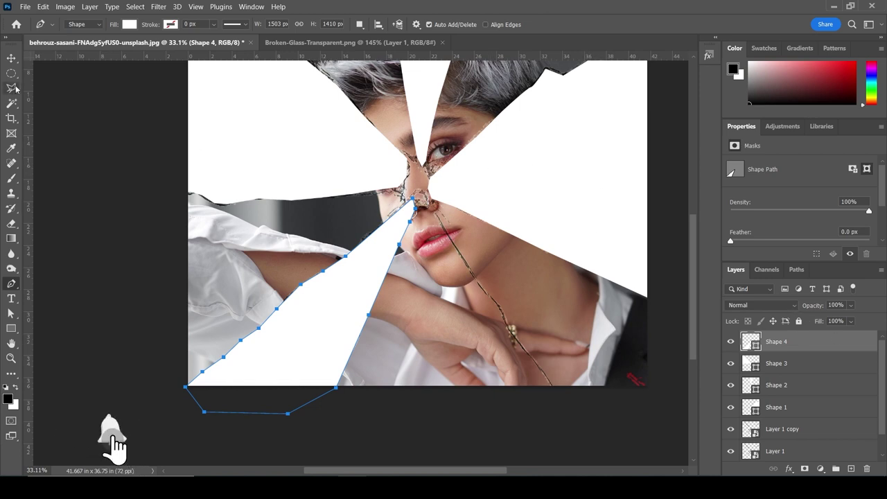
pyautogui.click(11, 58)
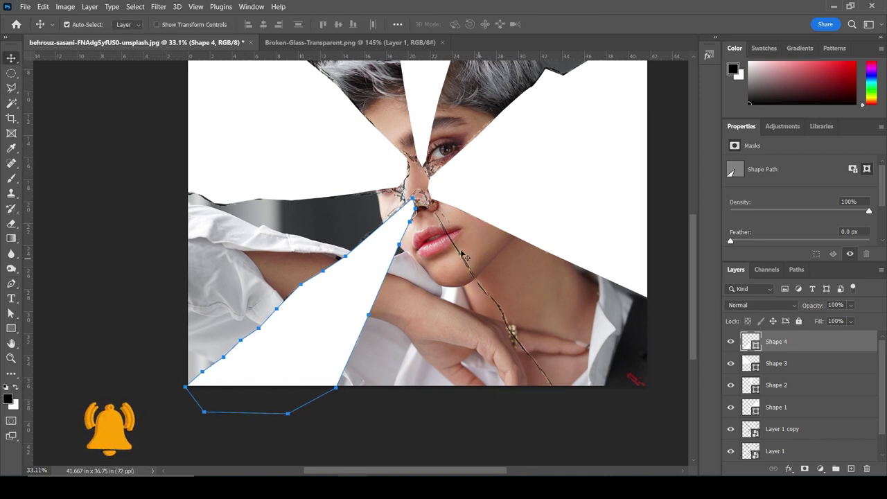
pyautogui.press('z')
pyautogui.rightClick(441, 234)
pyautogui.click(478, 241)
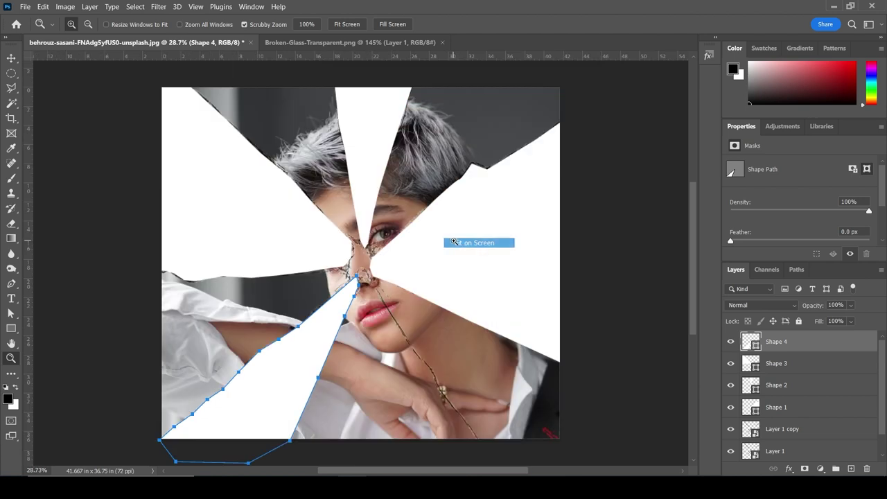
pyautogui.click(11, 58)
pyautogui.click(105, 160)
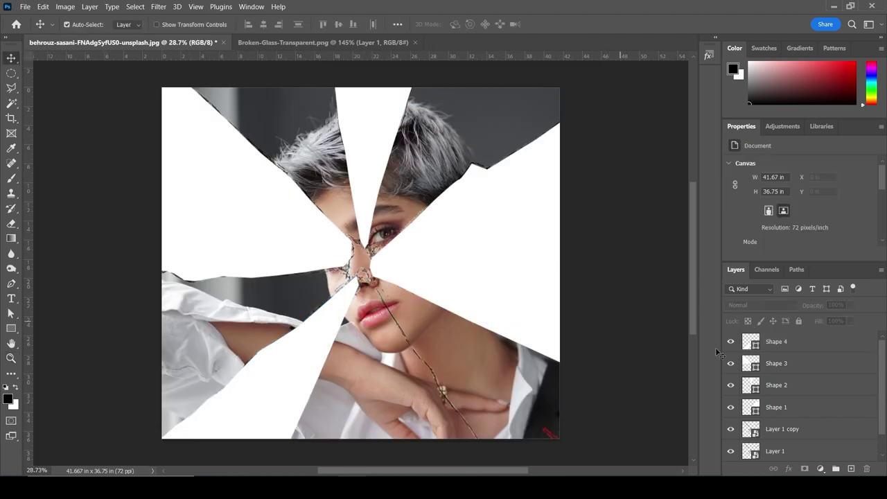
# Make three Background copies, placing the third between Shape 2 and Shape 1
pyautogui.moveTo(883, 378); pyautogui.dragTo(885, 414)
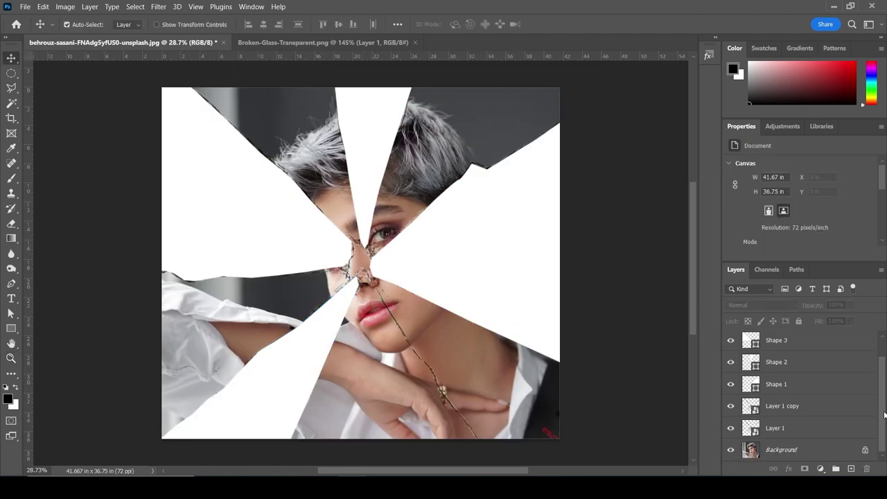
pyautogui.moveTo(835, 450)
pyautogui.mouseDown()
pyautogui.moveTo(851, 468)
pyautogui.moveTo(820, 421)
pyautogui.mouseUp()
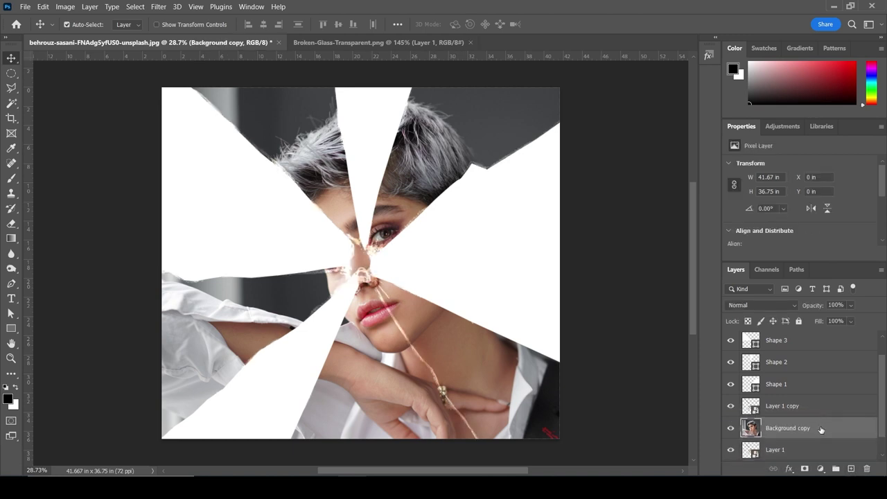
pyautogui.moveTo(882, 404); pyautogui.dragTo(882, 429)
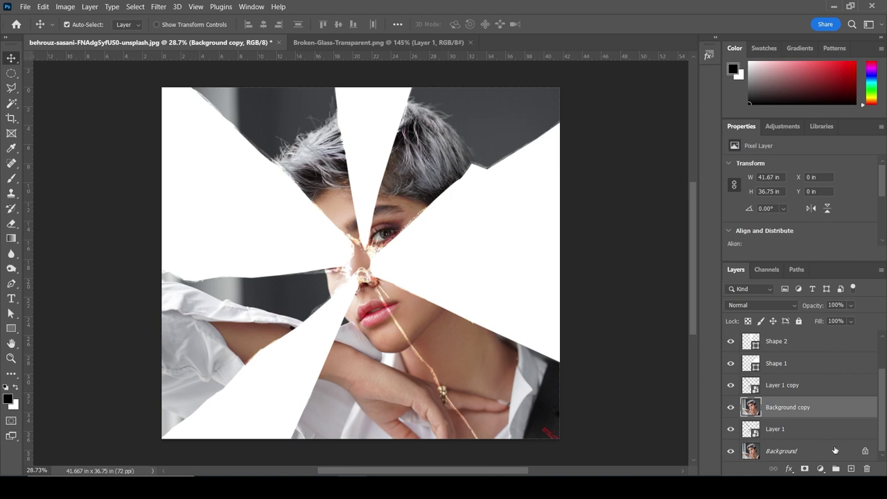
pyautogui.moveTo(835, 450)
pyautogui.mouseDown()
pyautogui.moveTo(852, 468)
pyautogui.moveTo(825, 378)
pyautogui.mouseUp()
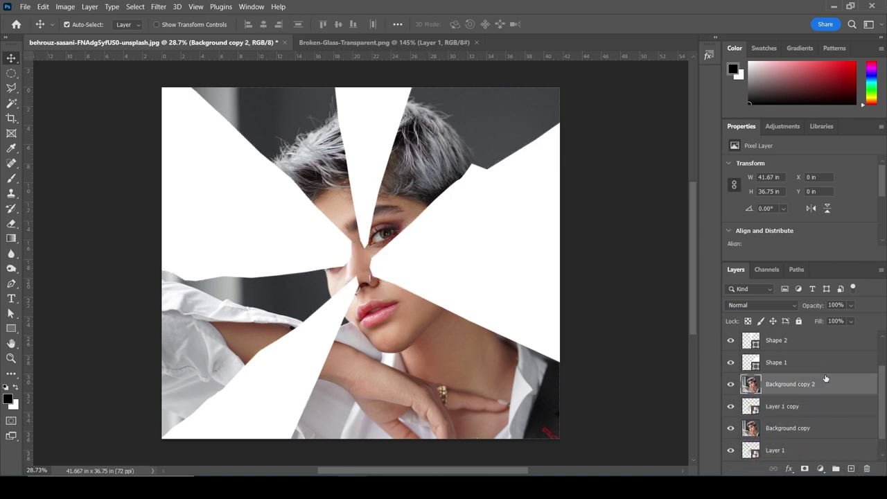
pyautogui.moveTo(882, 388); pyautogui.dragTo(880, 407)
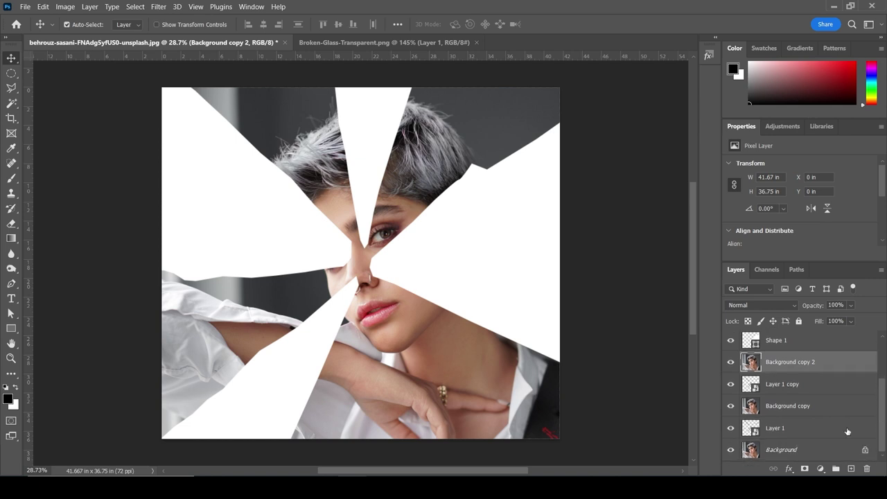
pyautogui.moveTo(821, 448)
pyautogui.mouseDown()
pyautogui.moveTo(851, 469)
pyautogui.moveTo(827, 364)
pyautogui.mouseUp()
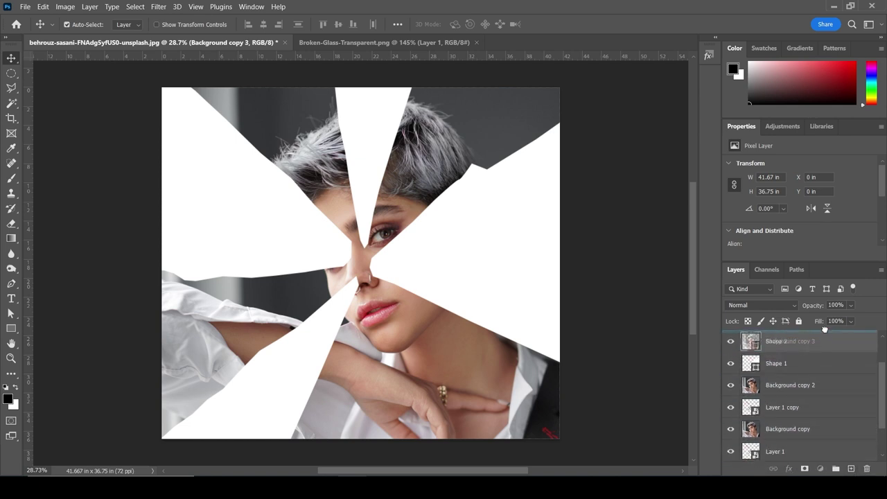
pyautogui.moveTo(827, 364); pyautogui.dragTo(824, 377)
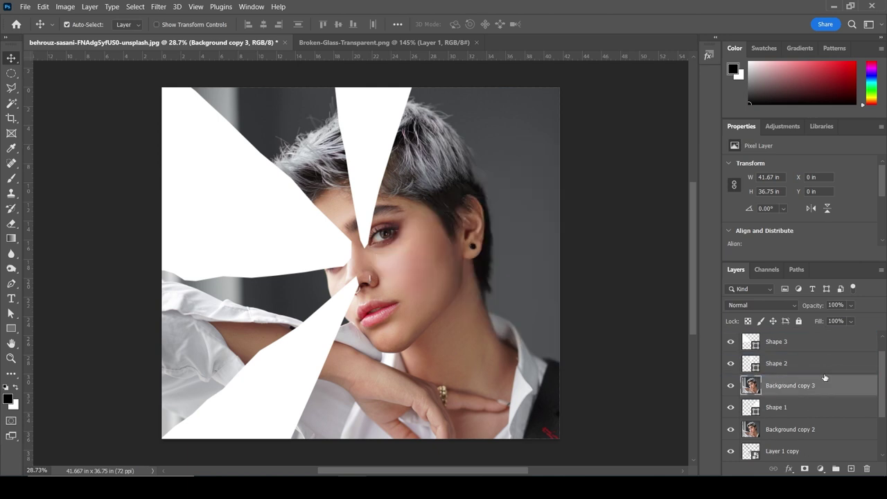
# Add Background copy 4 and place it just above Shape 2
pyautogui.scroll(-3, 884, 376)
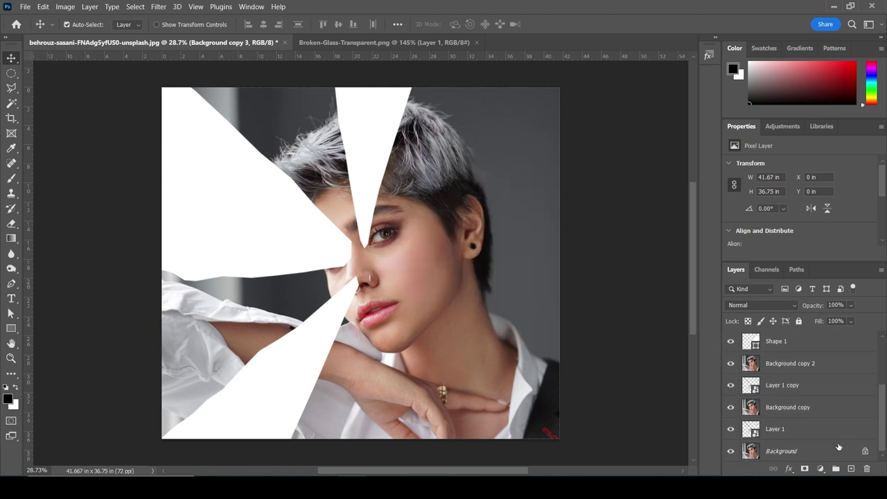
pyautogui.moveTo(784, 451); pyautogui.dragTo(851, 469)
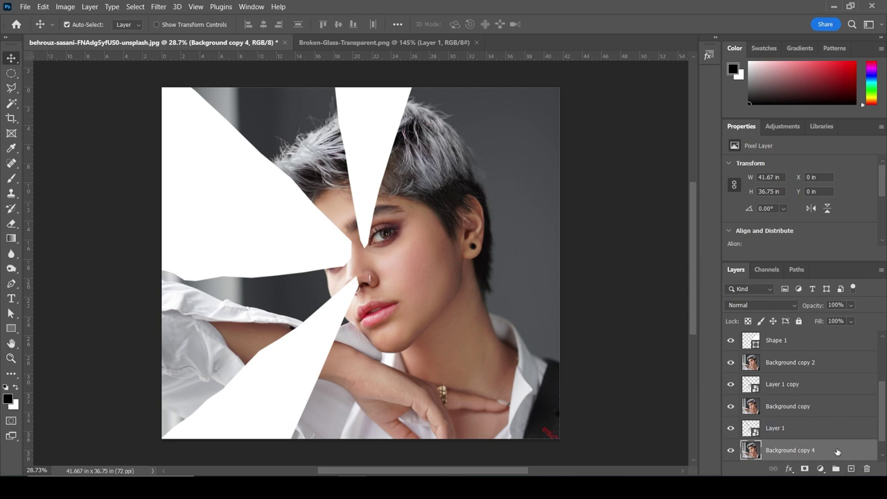
pyautogui.hotkey('ctrl', 'shift', ']')
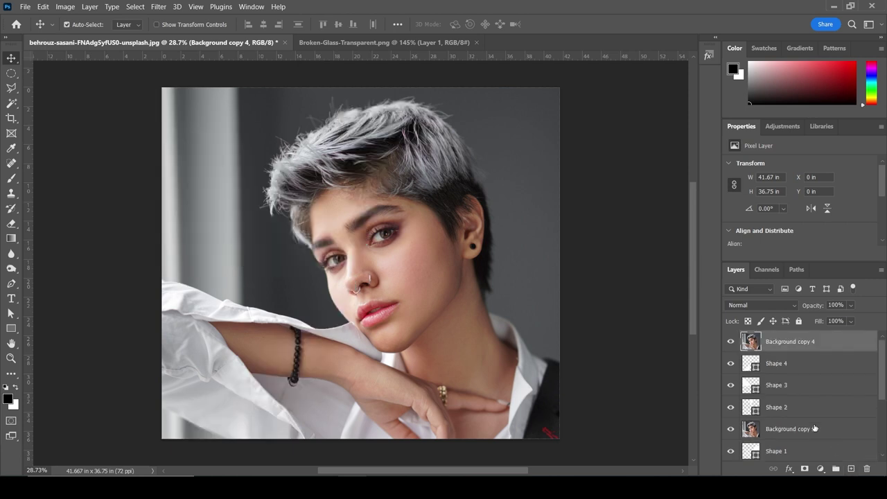
pyautogui.moveTo(811, 347); pyautogui.dragTo(810, 396)
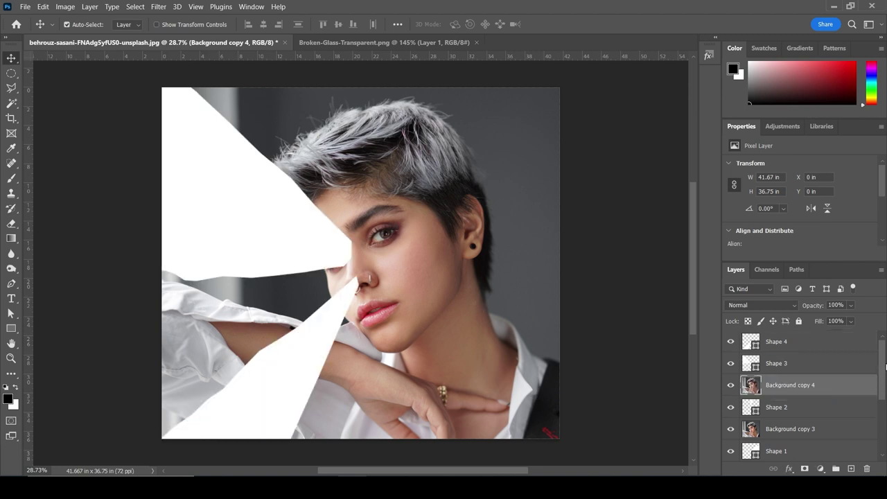
# Add Background copy 5 above Shape 3 and Background copy 6 at the top of the stack
pyautogui.moveTo(883, 368); pyautogui.dragTo(884, 419)
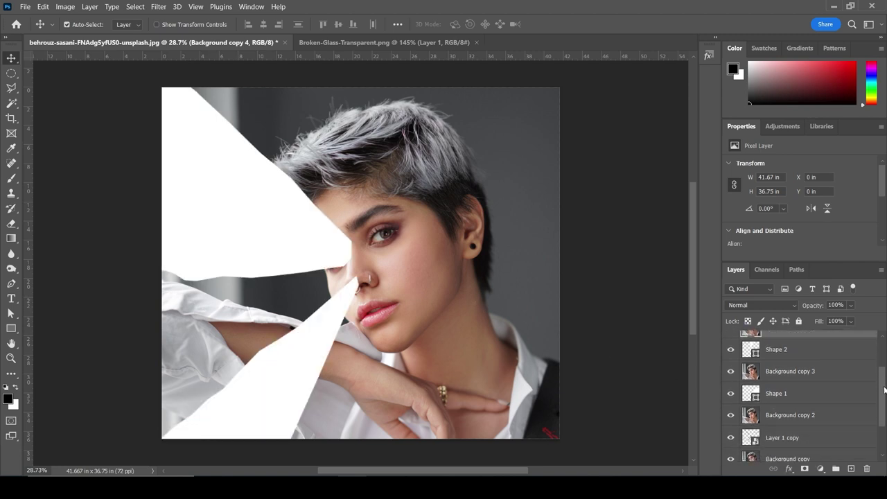
pyautogui.moveTo(782, 451); pyautogui.dragTo(852, 469)
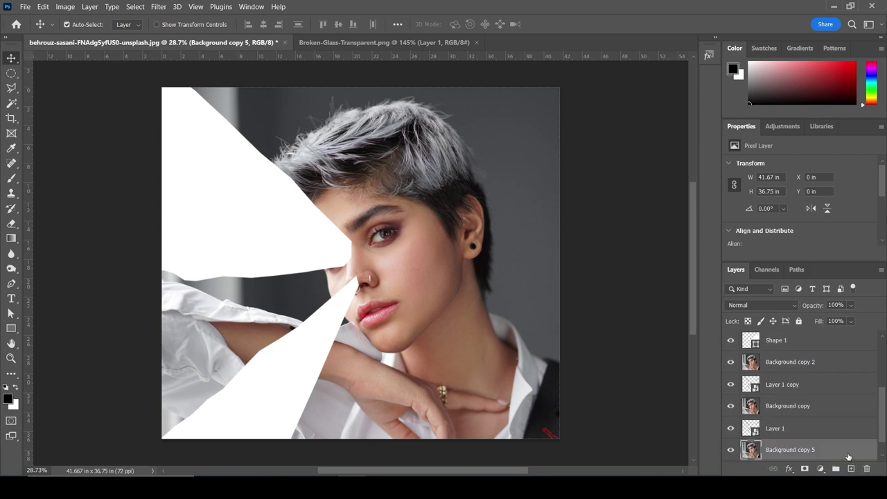
pyautogui.hotkey('ctrl', 'shift', ']')
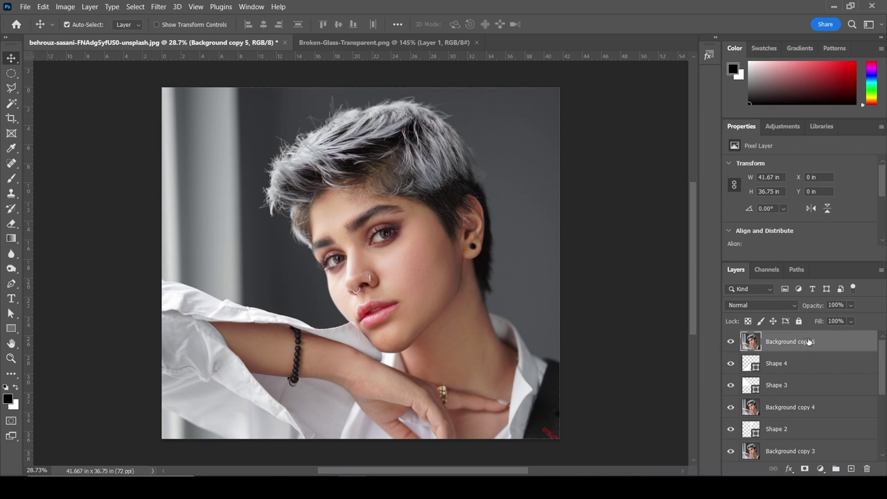
pyautogui.moveTo(808, 341); pyautogui.dragTo(816, 364)
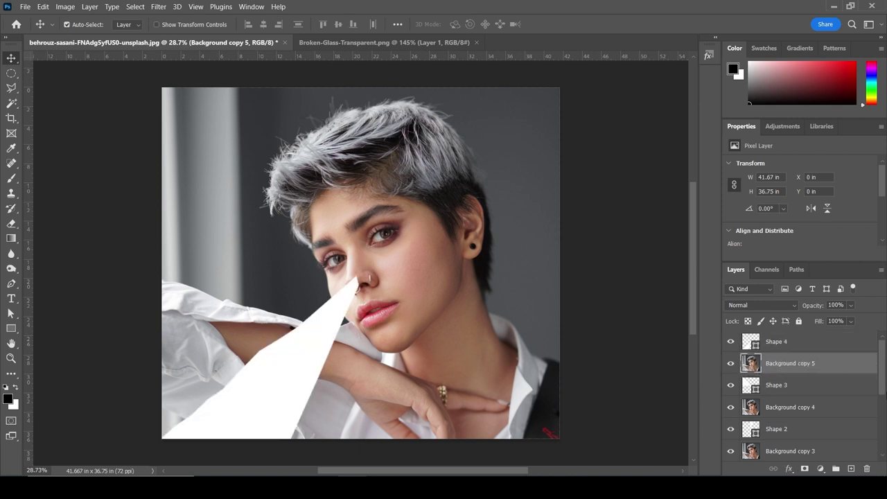
pyautogui.scroll(-5, 883, 378)
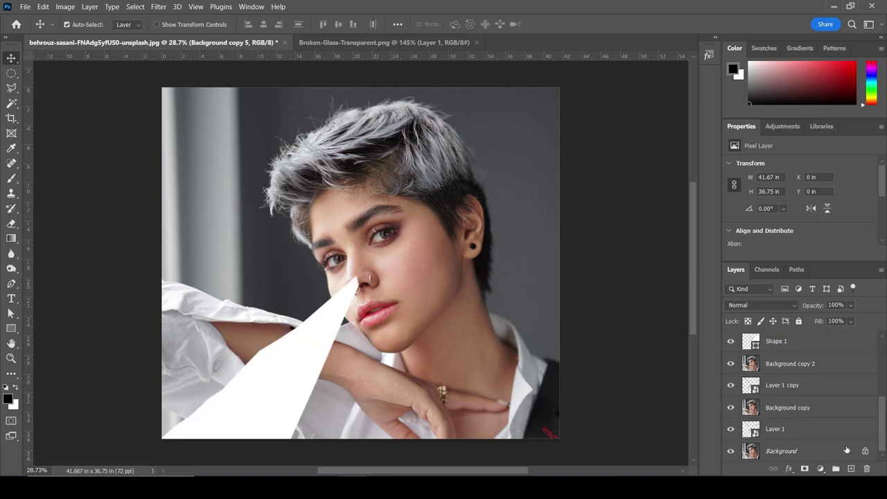
pyautogui.moveTo(848, 449); pyautogui.dragTo(851, 469)
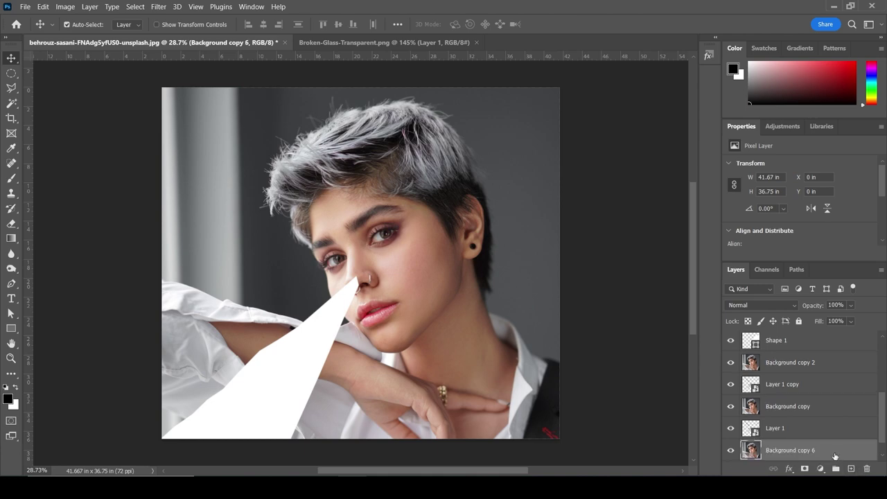
pyautogui.hotkey('ctrl', 'shift', ']')
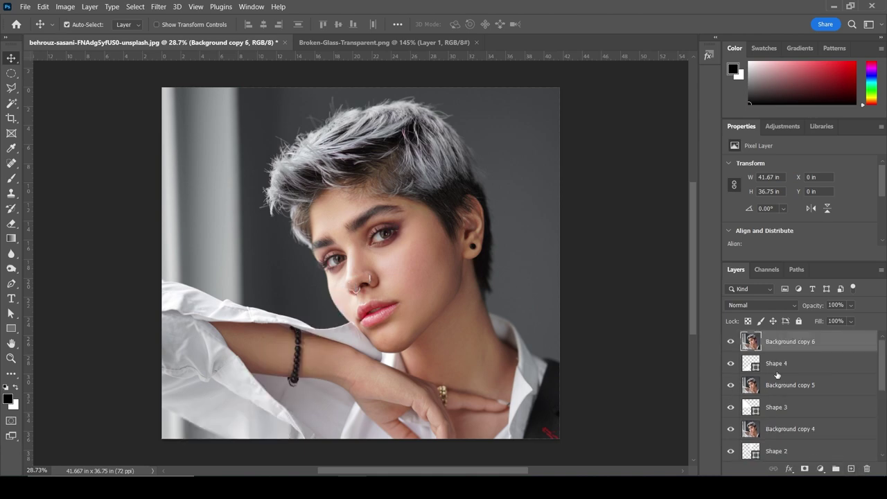
# Clip Background copy 6 to the Shape 4 shard and Background copy 5 to the shape below
pyautogui.rightClick(818, 343)
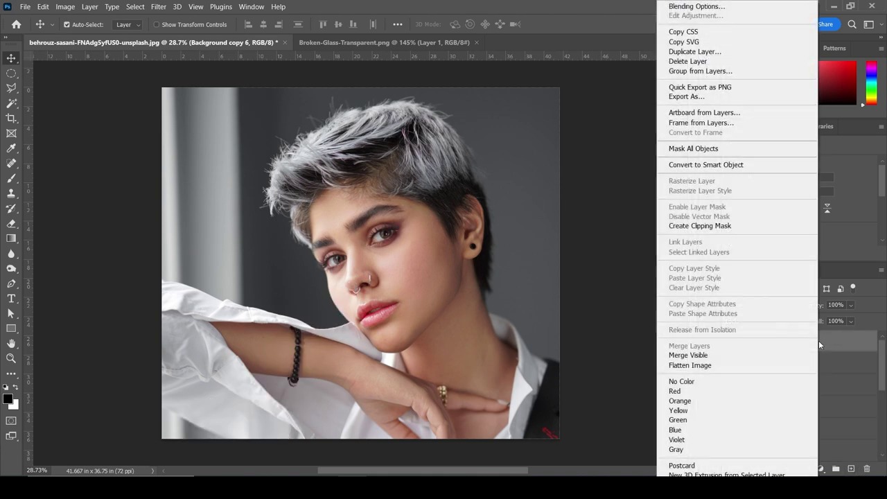
pyautogui.click(721, 229)
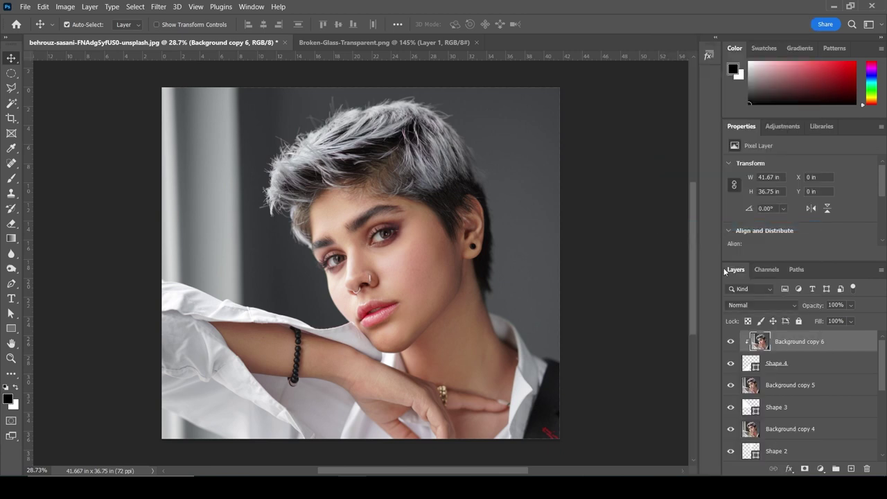
pyautogui.click(812, 363)
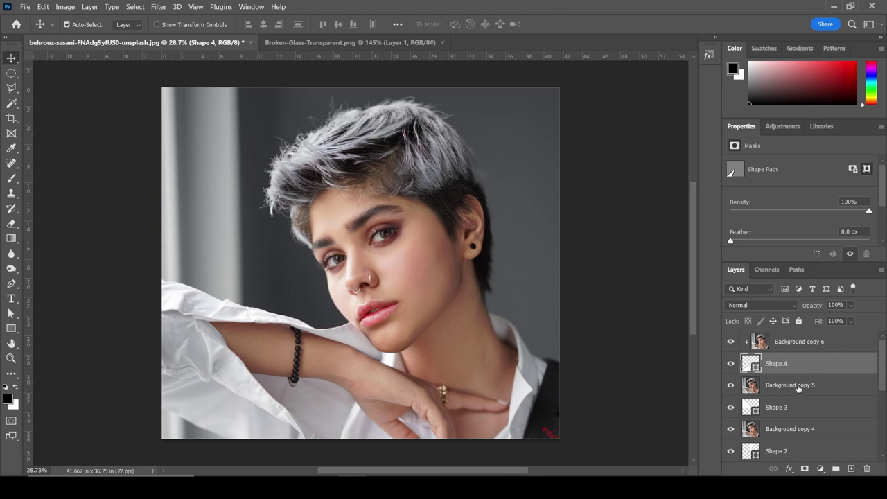
pyautogui.click(804, 387)
pyautogui.rightClick(822, 388)
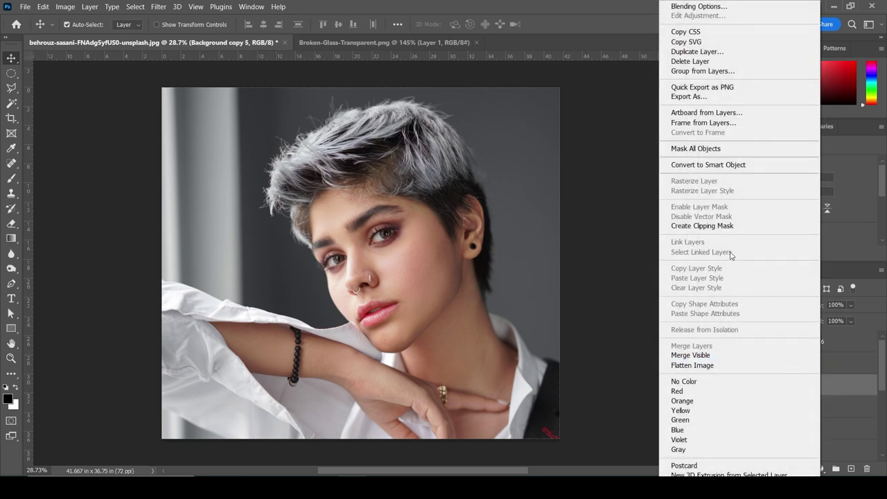
pyautogui.click(723, 226)
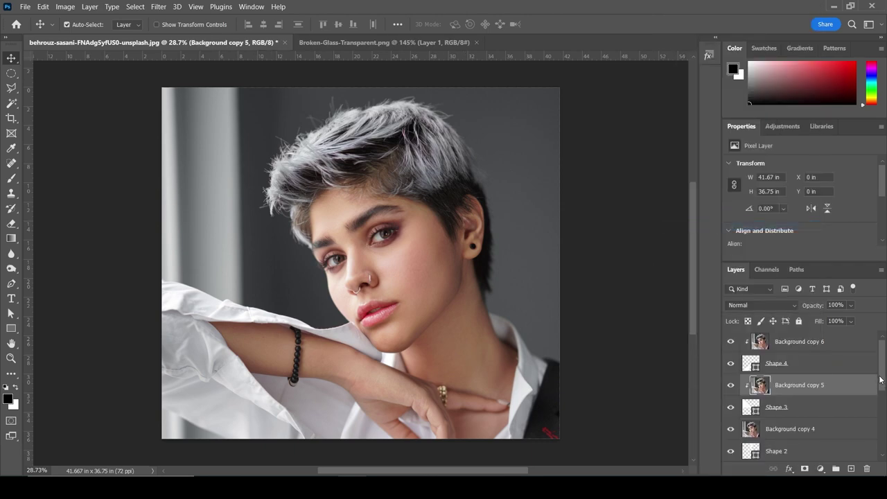
# Clip Background copy 4 to Shape 2 and Background copy 3 to Shape 1
pyautogui.scroll(-2, 883, 373)
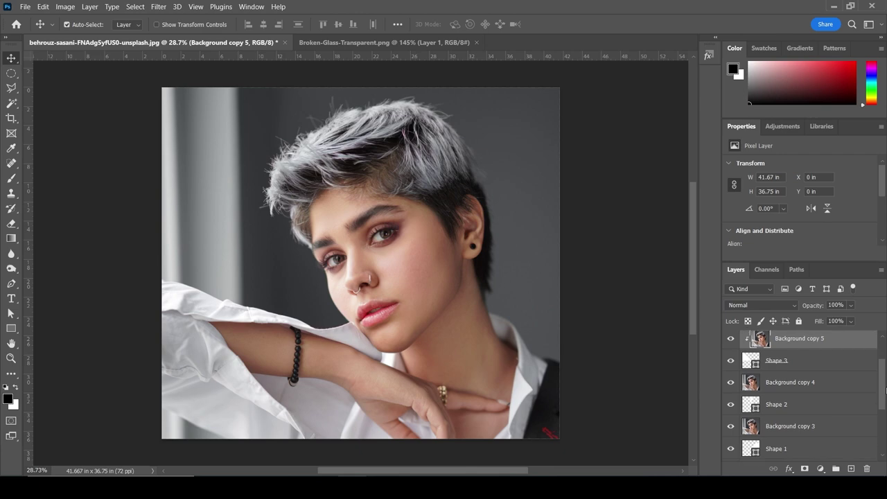
pyautogui.rightClick(826, 378)
pyautogui.click(714, 226)
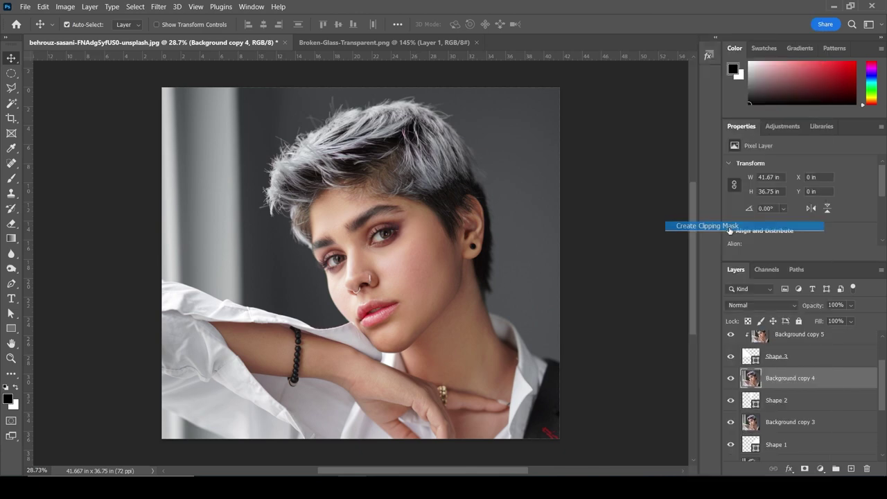
pyautogui.scroll(-2, 884, 372)
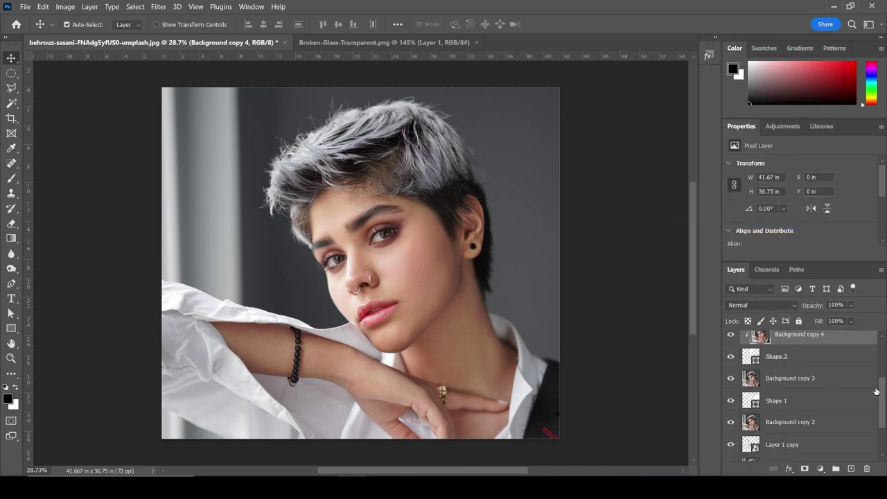
pyautogui.click(839, 383)
pyautogui.rightClick(839, 382)
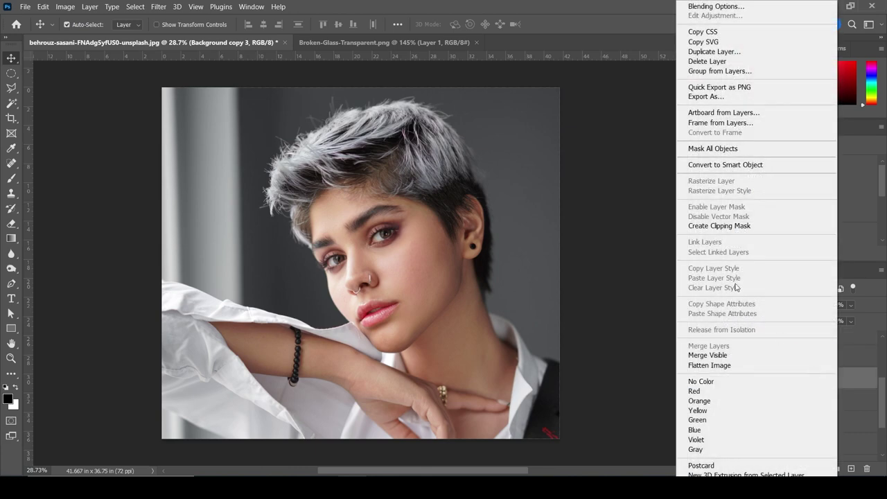
pyautogui.click(719, 227)
# Clip Background copy 2 to Layer 1 copy and Background copy to Layer 1
pyautogui.scroll(-2, 880, 396)
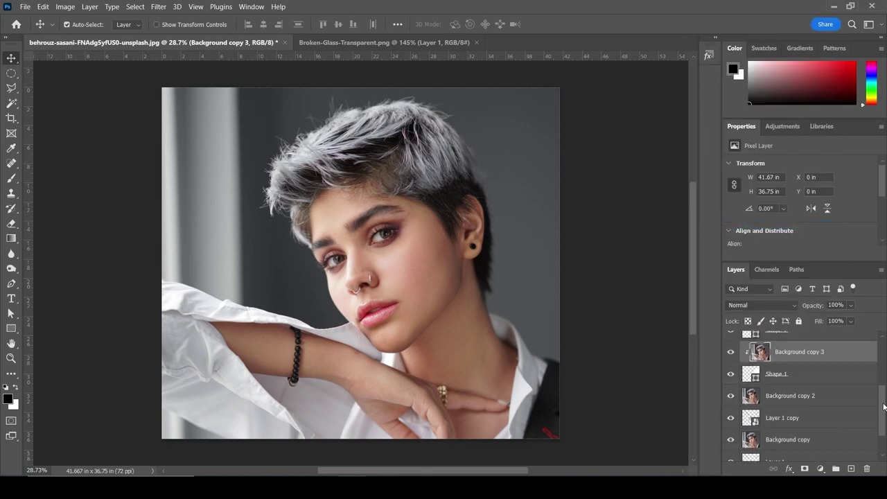
pyautogui.click(837, 384)
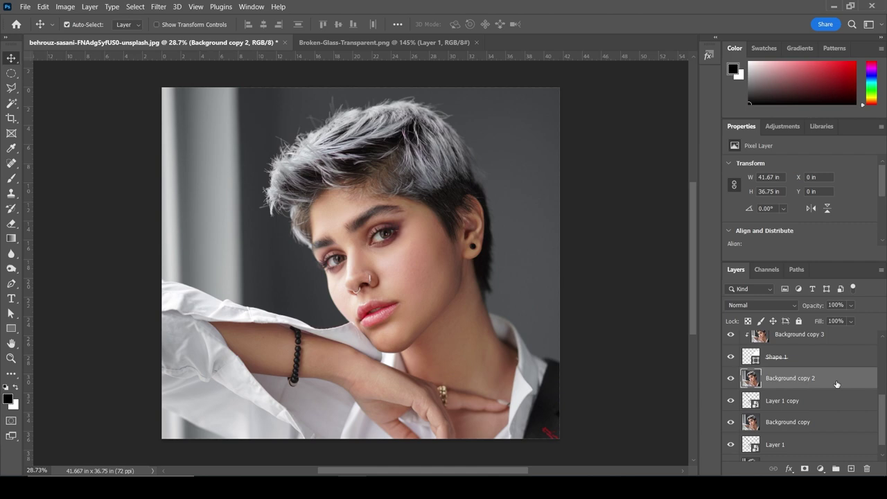
pyautogui.rightClick(836, 384)
pyautogui.click(739, 230)
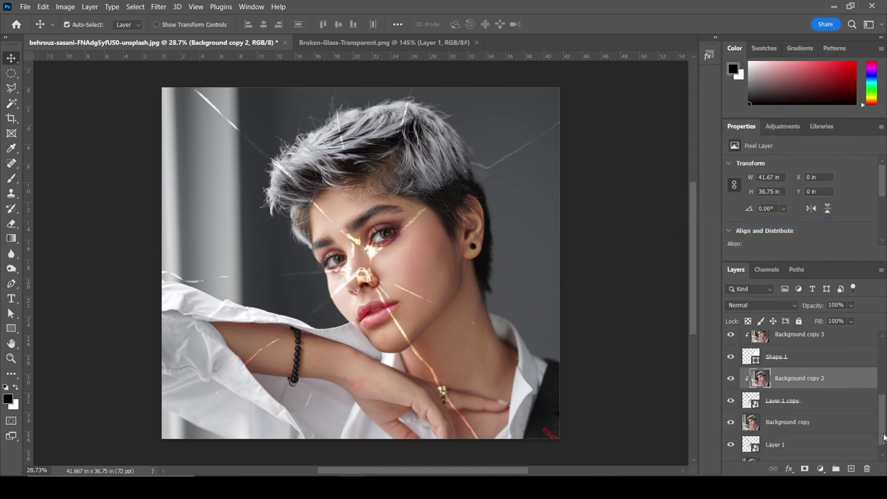
pyautogui.moveTo(883, 422); pyautogui.dragTo(884, 437)
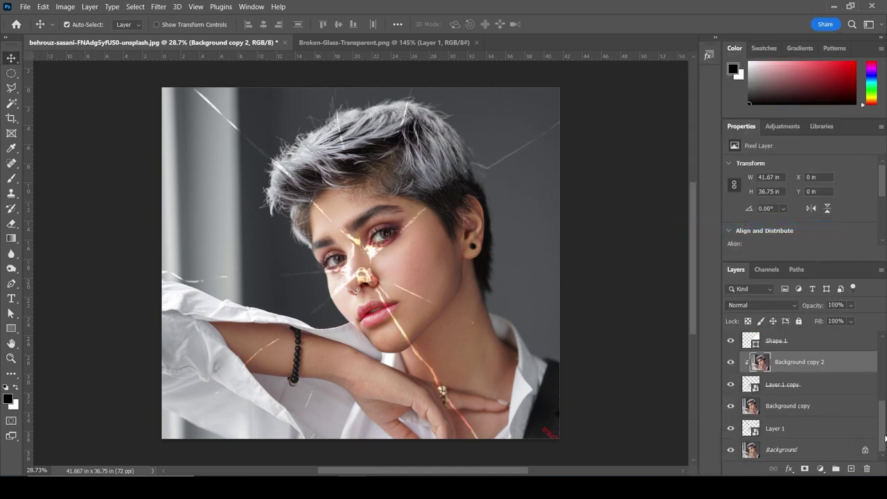
pyautogui.click(822, 406)
pyautogui.rightClick(822, 406)
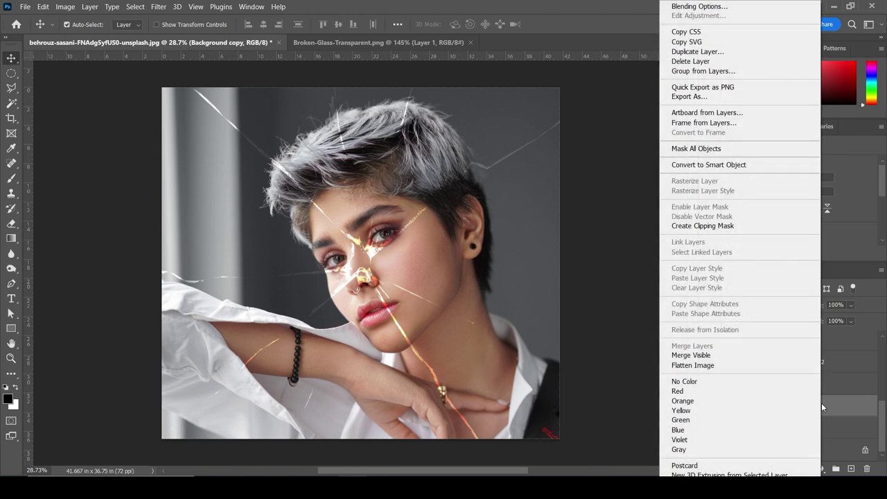
pyautogui.click(722, 226)
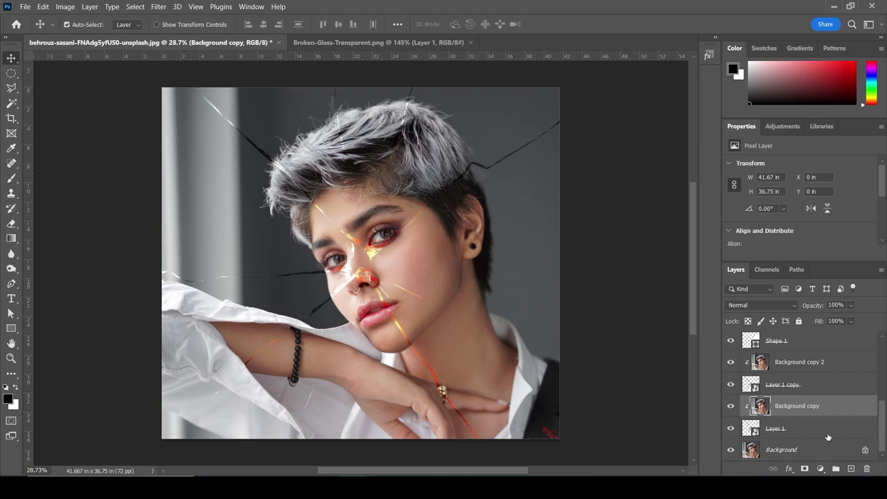
pyautogui.moveTo(883, 431); pyautogui.dragTo(881, 355)
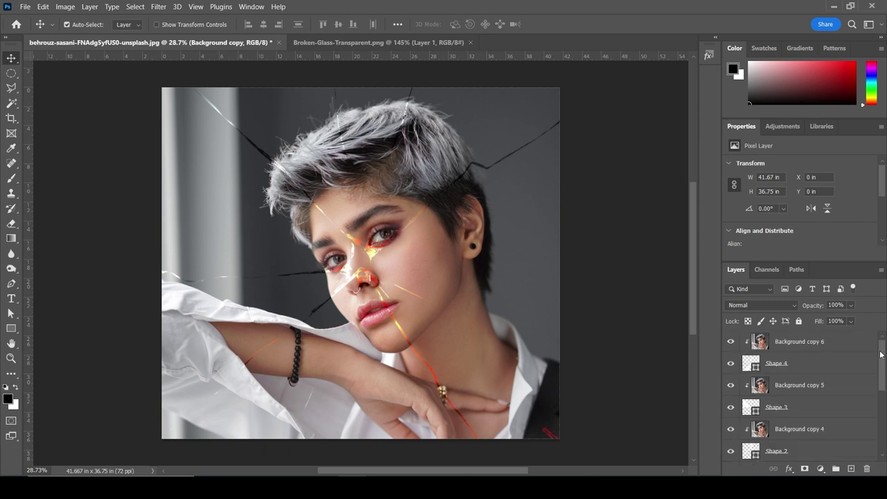
pyautogui.click(834, 344)
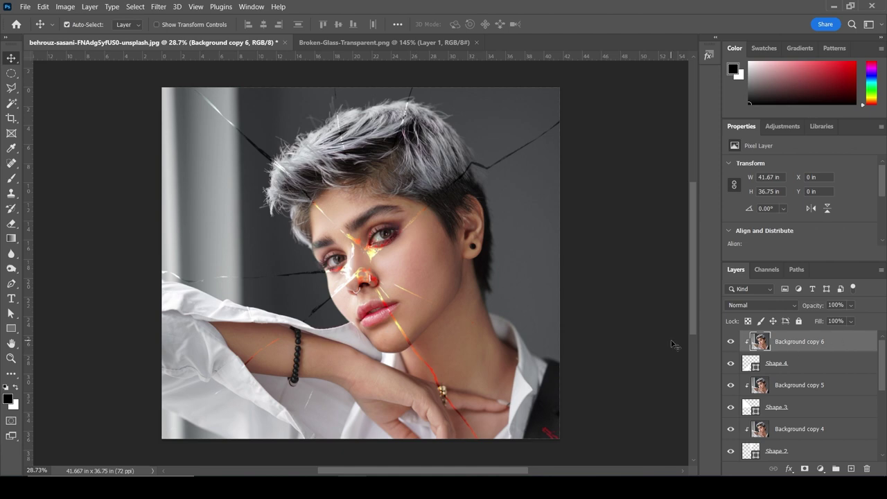
# Free Transform the Background copy 6 shard down and to the left
pyautogui.click(43, 7)
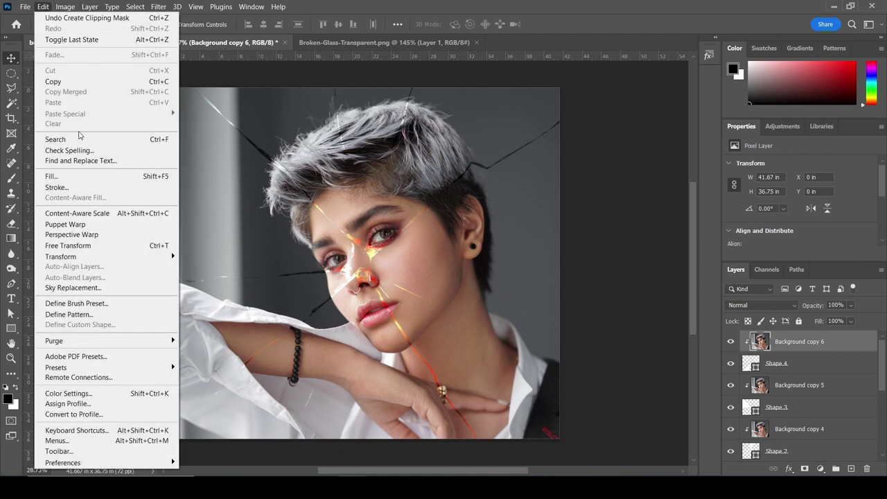
pyautogui.click(103, 246)
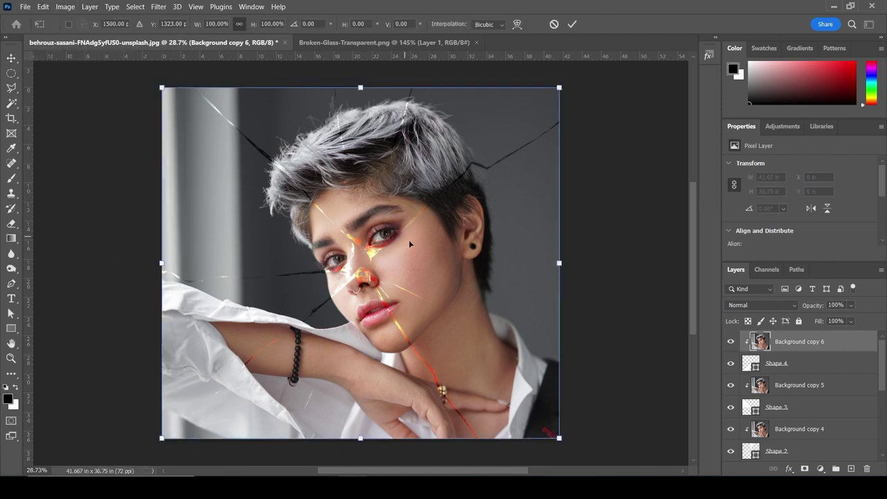
pyautogui.moveTo(404, 242)
pyautogui.mouseDown()
pyautogui.moveTo(398, 263)
pyautogui.moveTo(374, 255)
pyautogui.mouseUp()
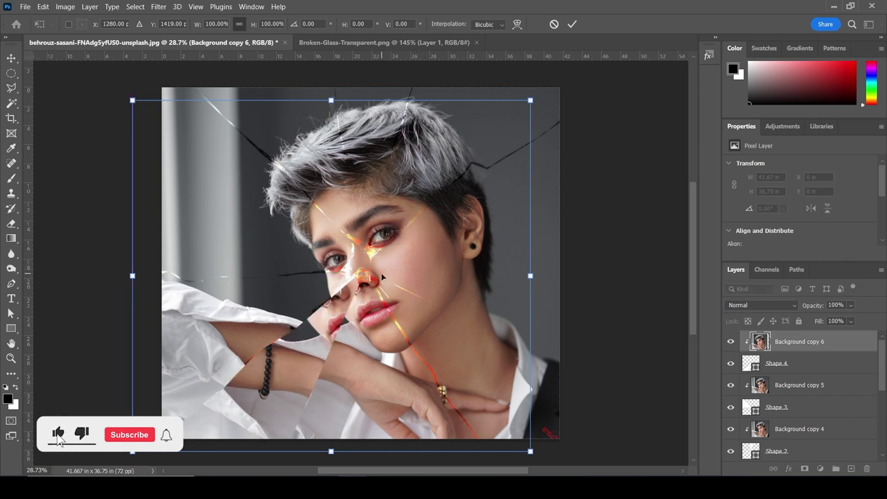
pyautogui.press('Return')
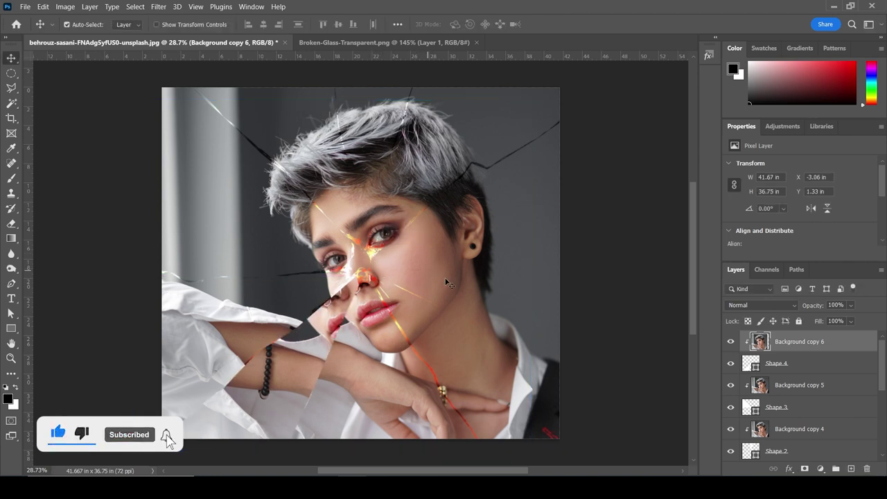
# Move Background copy 5 up-left and enlarge it to about 133%
pyautogui.click(842, 384)
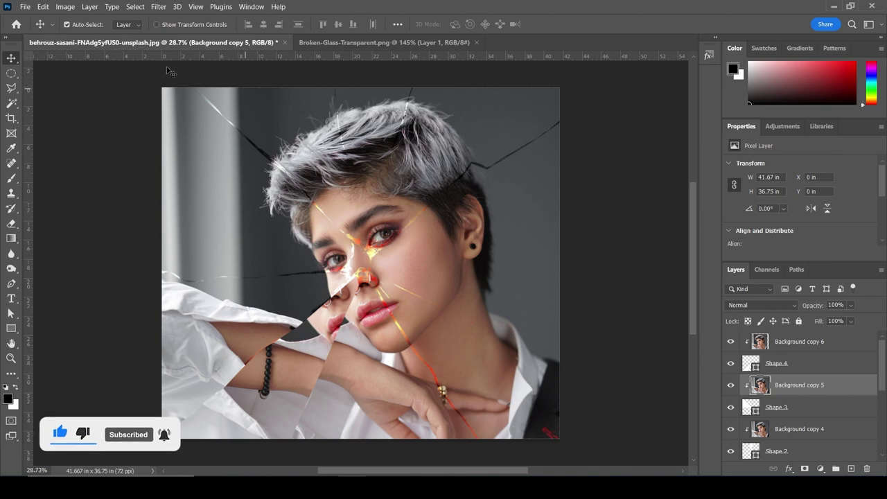
pyautogui.click(44, 8)
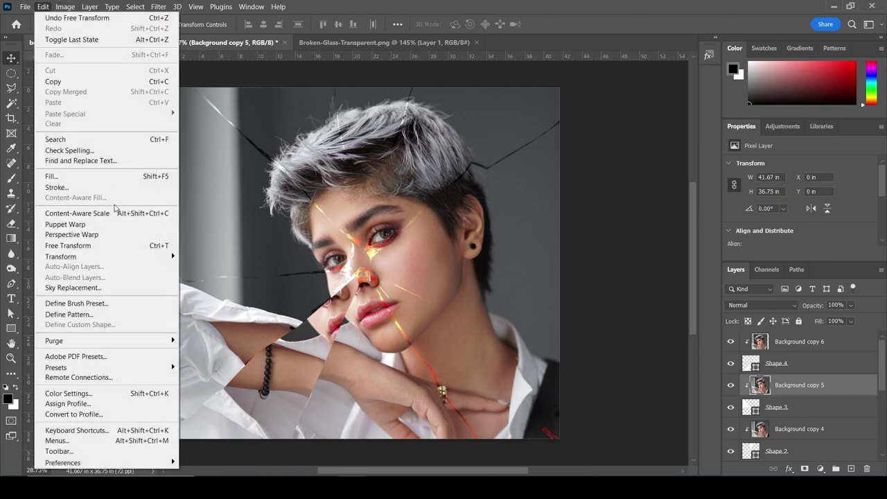
pyautogui.click(113, 246)
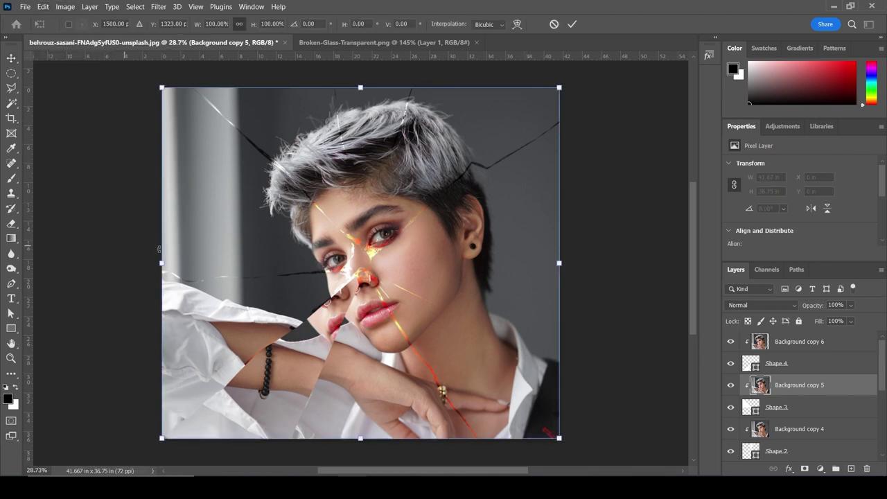
pyautogui.moveTo(450, 244); pyautogui.dragTo(429, 228)
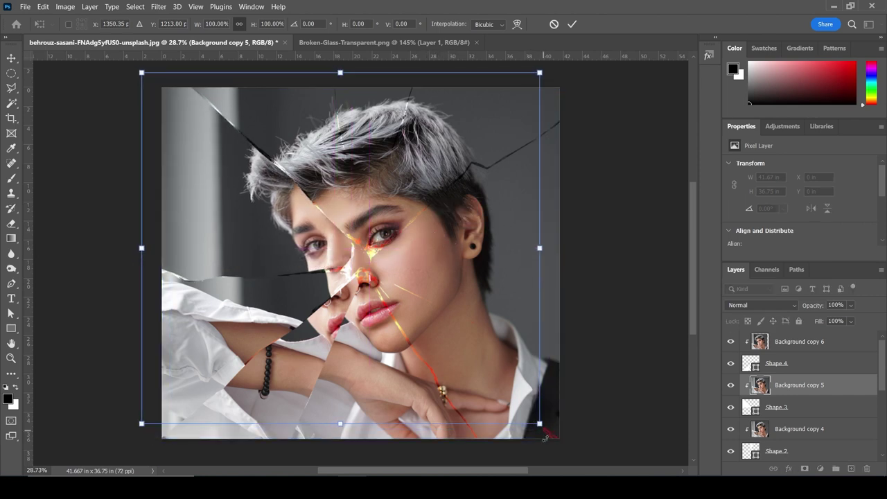
pyautogui.moveTo(541, 425); pyautogui.dragTo(634, 459)
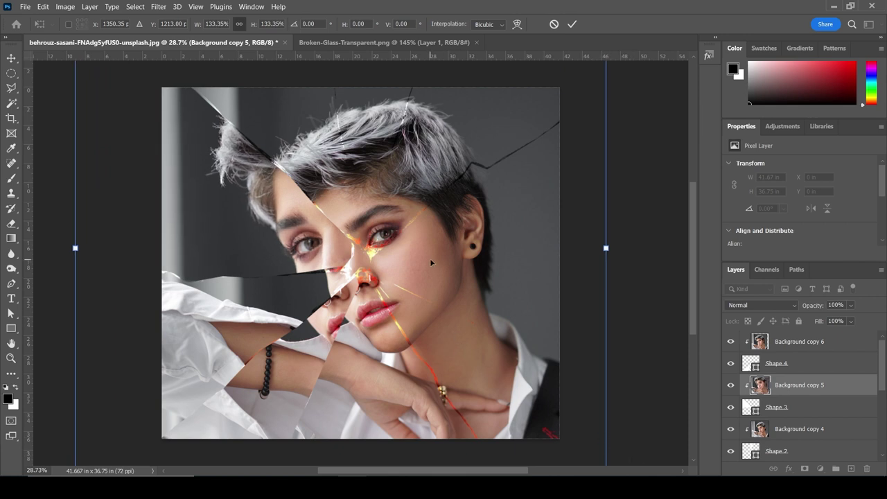
pyautogui.press('Return')
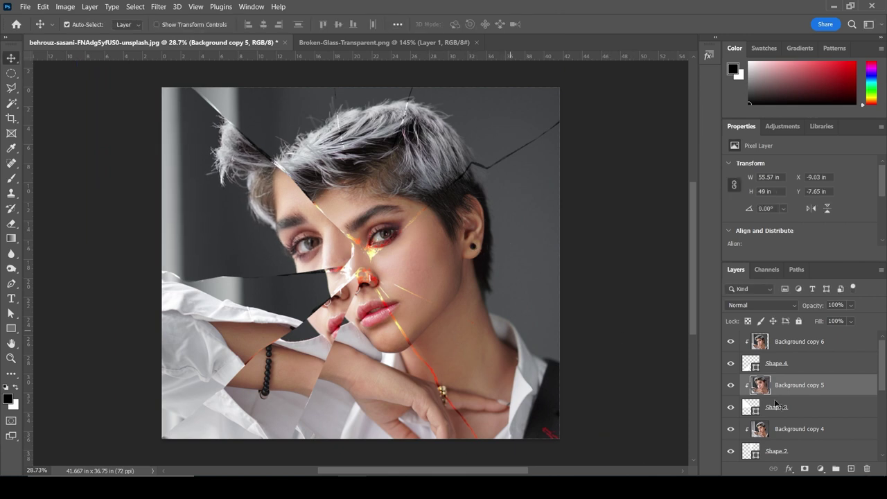
# Move the Background copy 4 shard up and slightly left
pyautogui.click(842, 428)
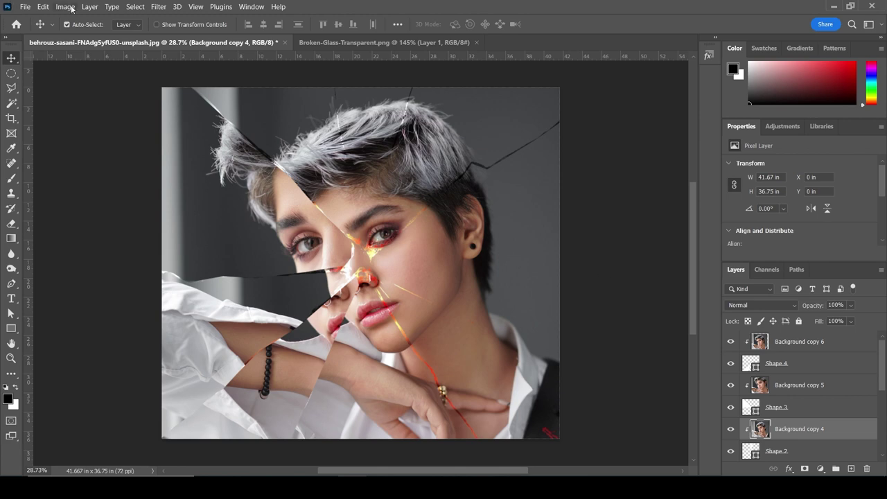
pyautogui.click(45, 8)
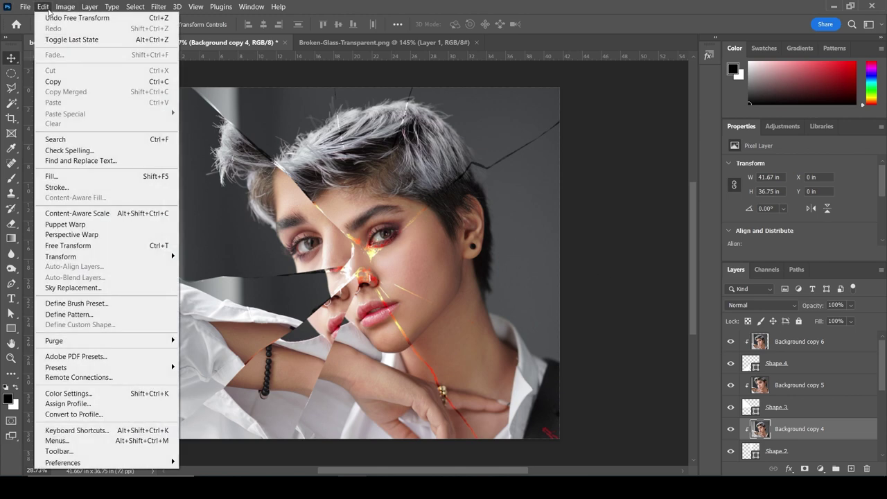
pyautogui.click(110, 250)
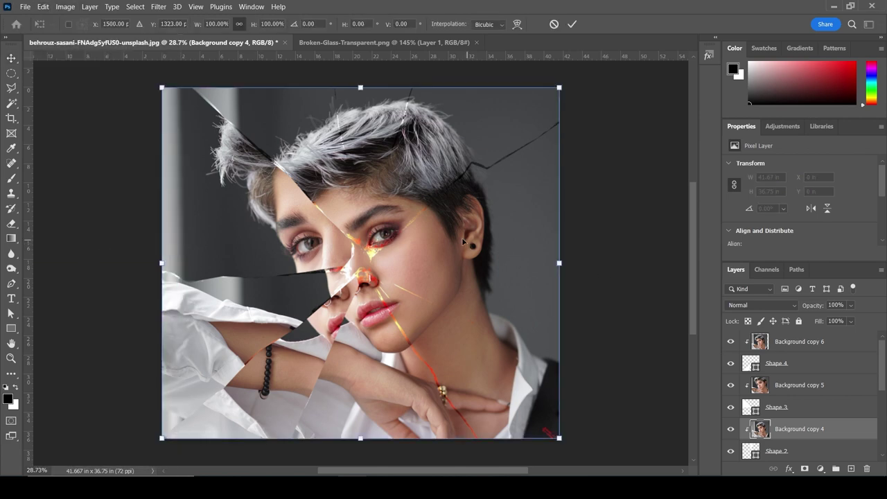
pyautogui.moveTo(437, 246); pyautogui.dragTo(427, 213)
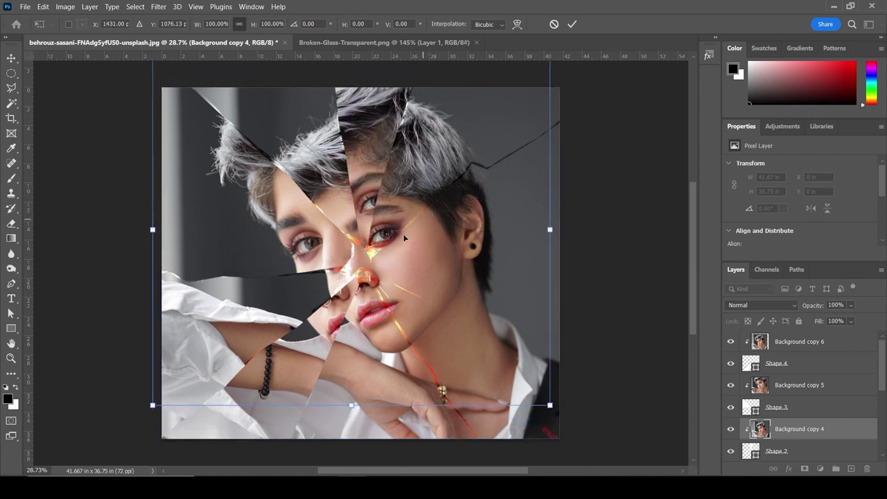
pyautogui.press('Return')
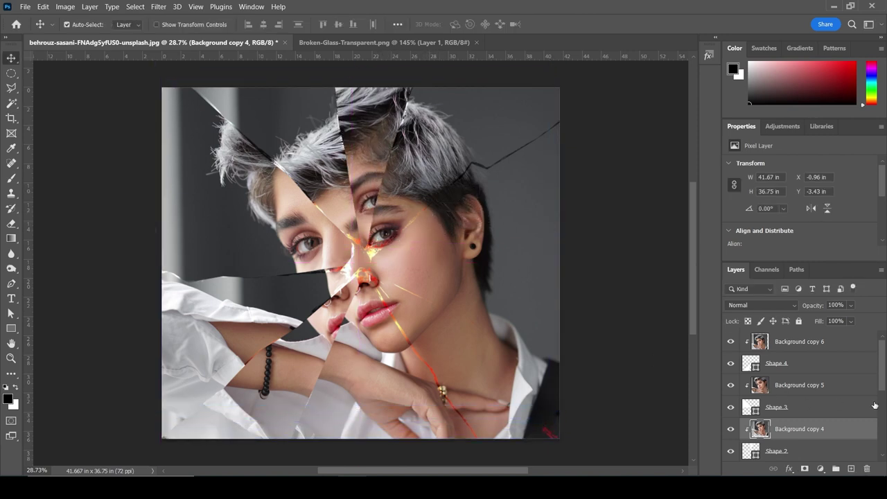
# Enlarge the Background copy 3 shard to about 108% and shift it left and down
pyautogui.scroll(-3, 882, 355)
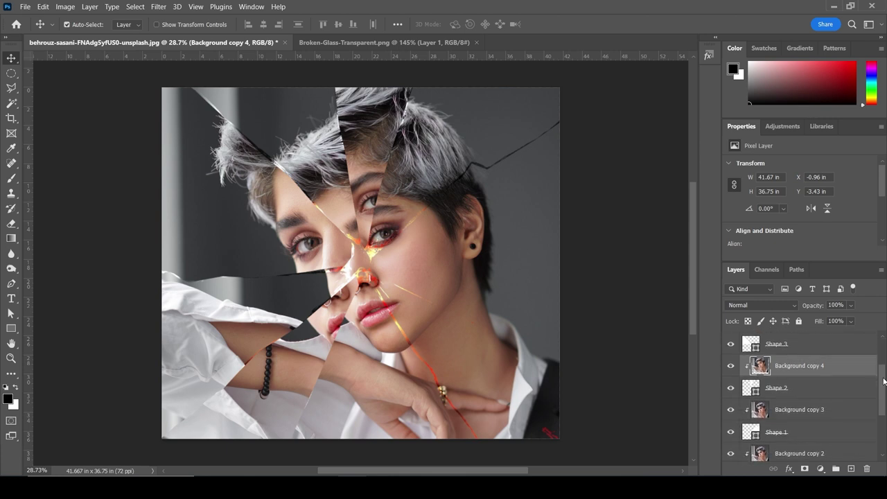
pyautogui.click(829, 407)
pyautogui.hotkey('ctrl', 't')
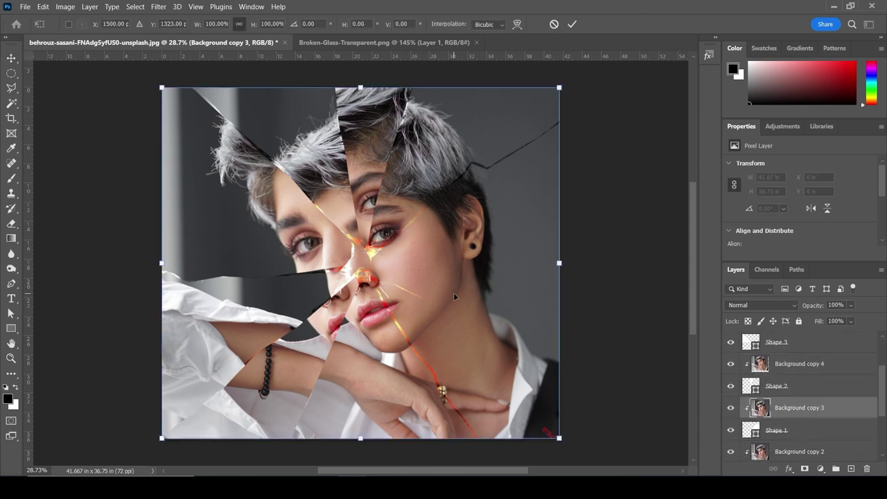
pyautogui.moveTo(451, 289); pyautogui.dragTo(459, 290)
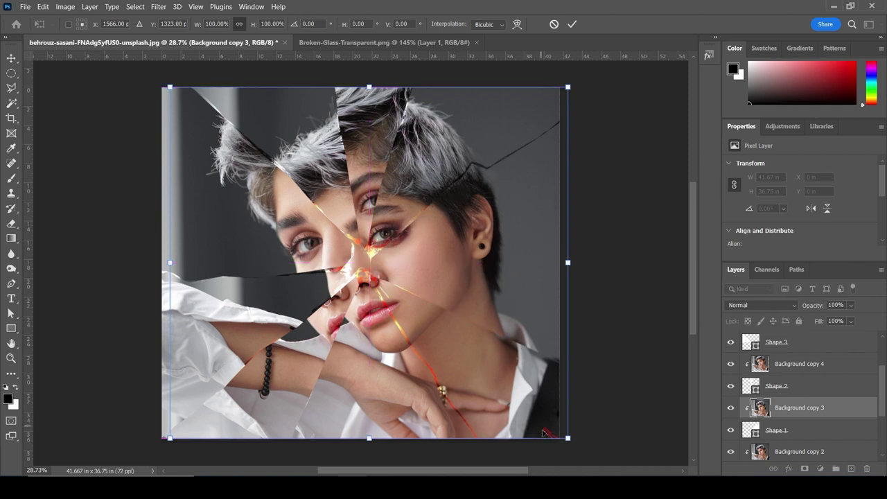
pyautogui.moveTo(568, 437); pyautogui.dragTo(600, 465)
pyautogui.moveTo(519, 292); pyautogui.dragTo(506, 316)
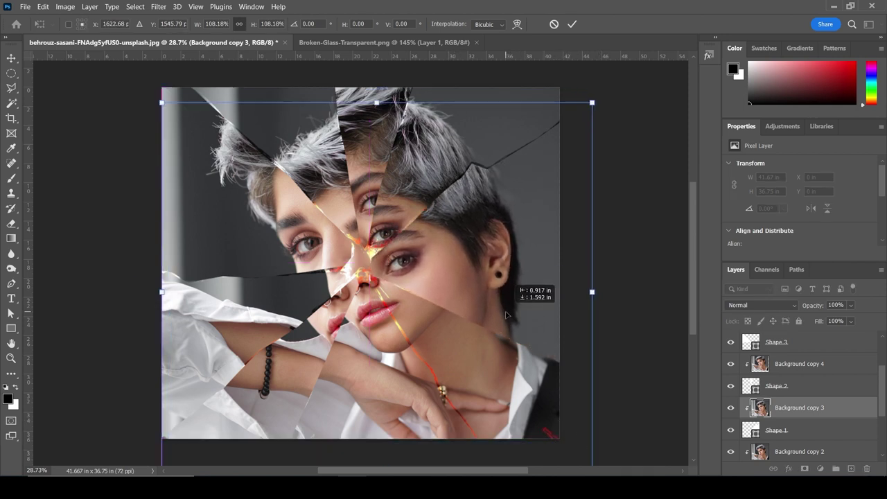
pyautogui.press('Return')
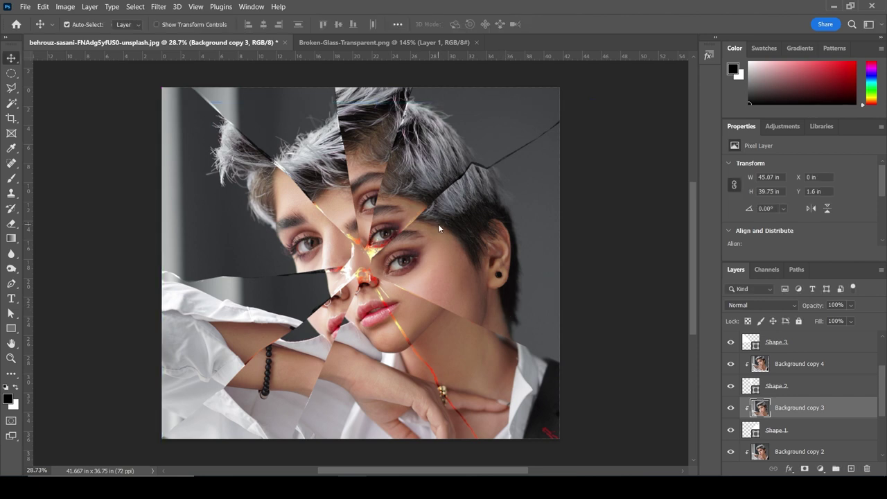
pyautogui.scroll(-3, 883, 386)
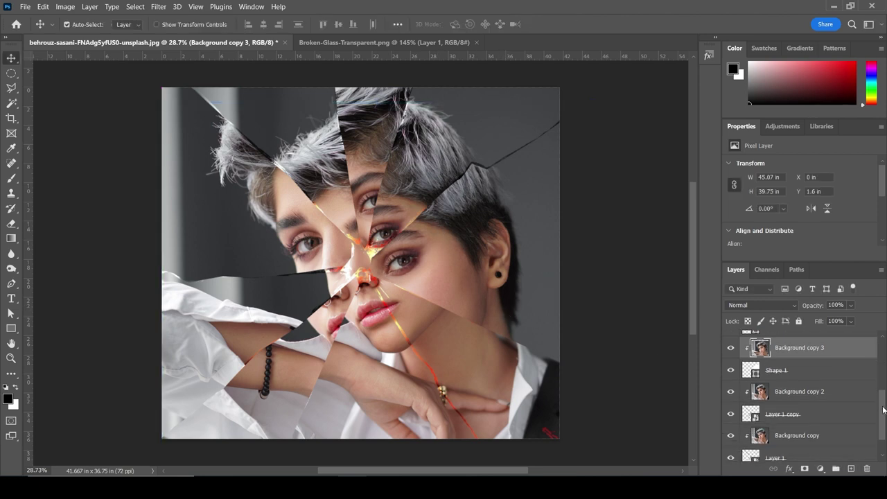
pyautogui.click(836, 390)
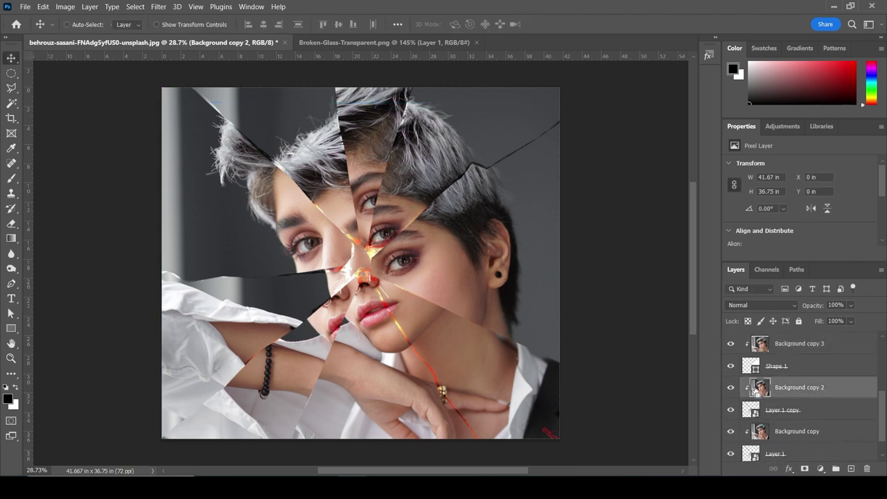
# Drag Background copy 2 around, then snap it back into line with the canvas
pyautogui.hotkey('ctrl', 't')
pyautogui.moveTo(511, 260)
pyautogui.mouseDown()
pyautogui.moveTo(475, 285)
pyautogui.moveTo(454, 275)
pyautogui.moveTo(480, 278)
pyautogui.mouseUp()
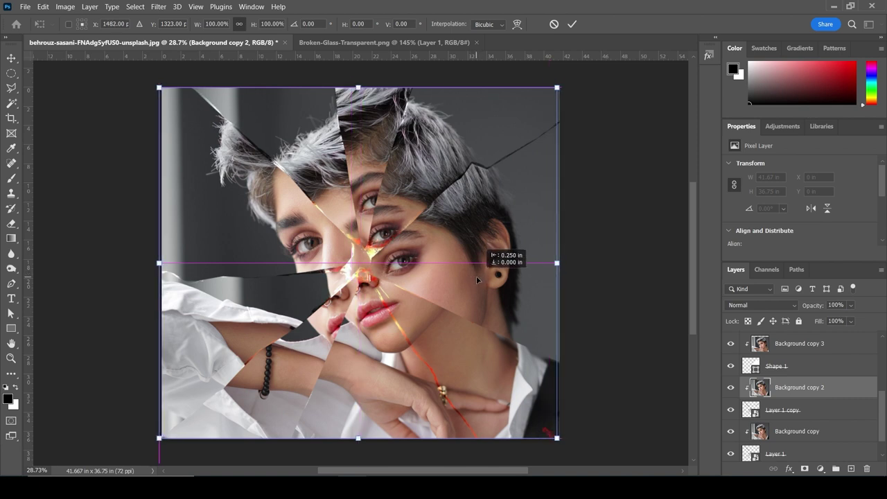
pyautogui.moveTo(479, 278)
pyautogui.mouseDown()
pyautogui.moveTo(475, 322)
pyautogui.moveTo(441, 276)
pyautogui.mouseUp()
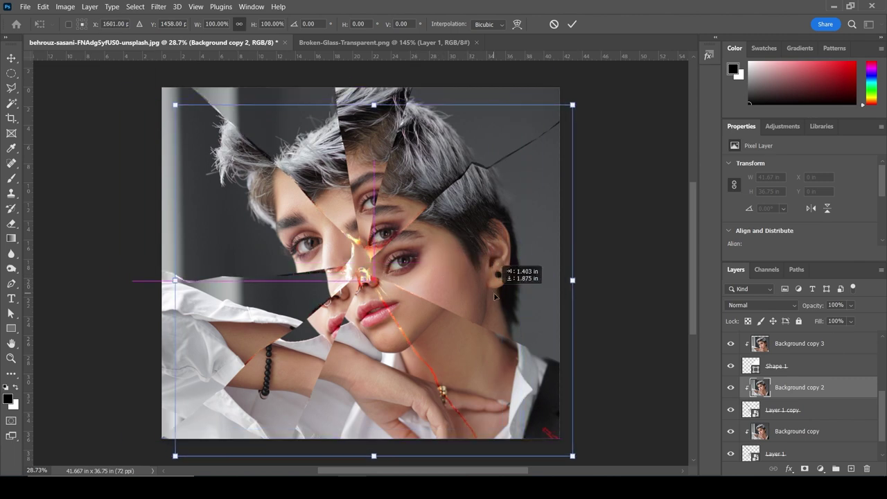
pyautogui.moveTo(440, 277); pyautogui.dragTo(485, 292)
pyautogui.press('Return')
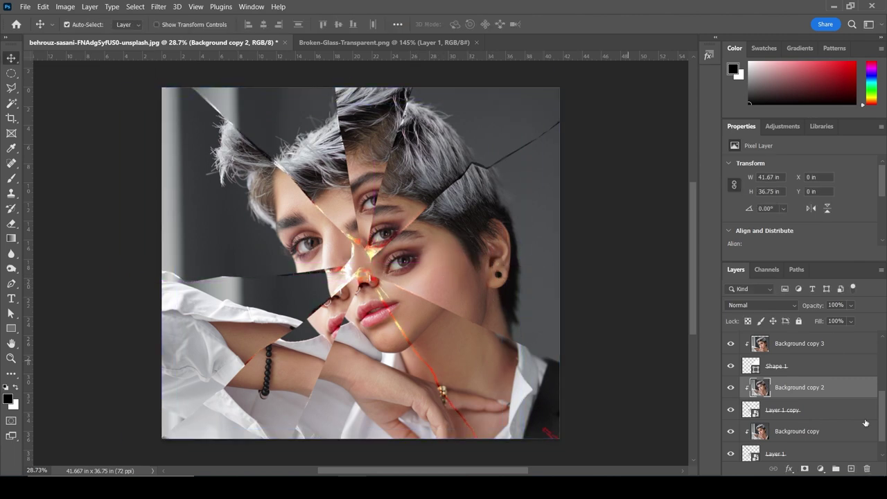
# Enlarge the Background copy shard to about 112% and shift it slightly left
pyautogui.click(832, 436)
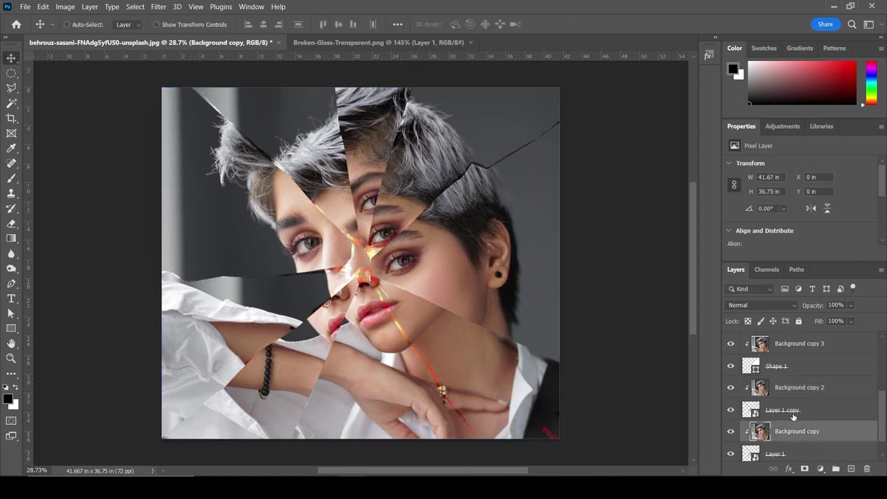
pyautogui.hotkey('ctrl', 't')
pyautogui.moveTo(440, 271)
pyautogui.mouseDown()
pyautogui.moveTo(432, 285)
pyautogui.moveTo(426, 263)
pyautogui.mouseUp()
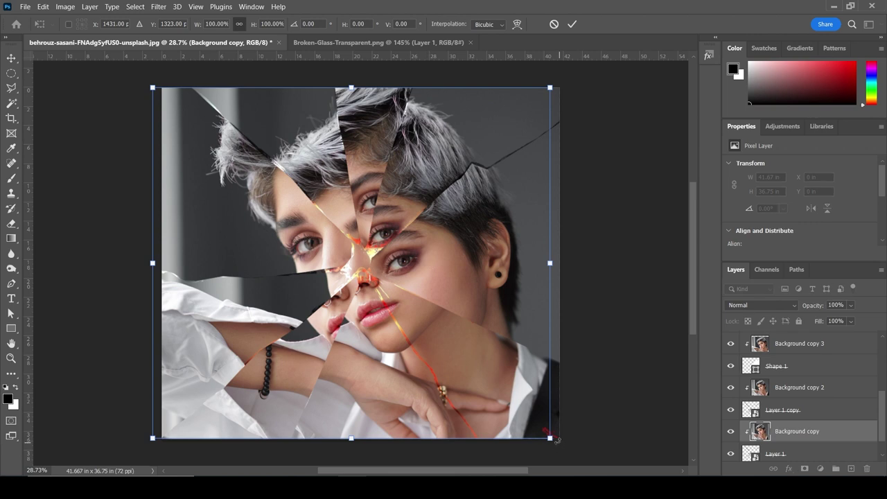
pyautogui.moveTo(557, 439); pyautogui.dragTo(580, 434)
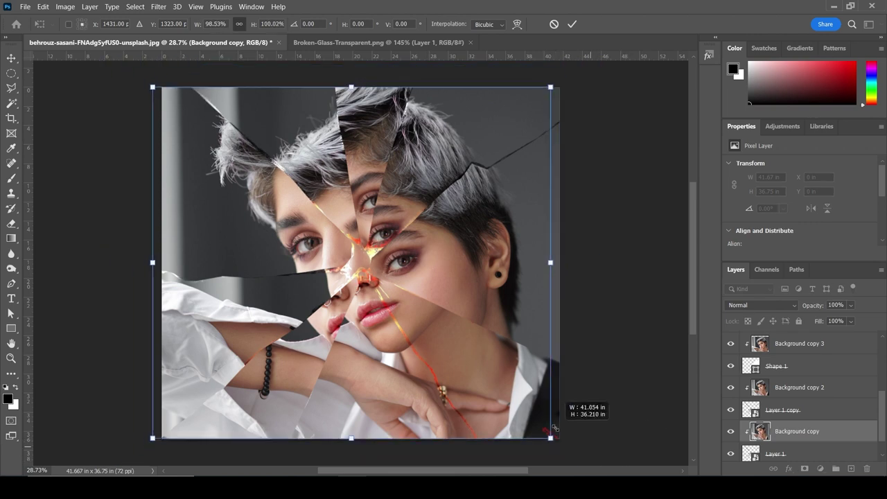
pyautogui.moveTo(580, 433); pyautogui.dragTo(597, 449)
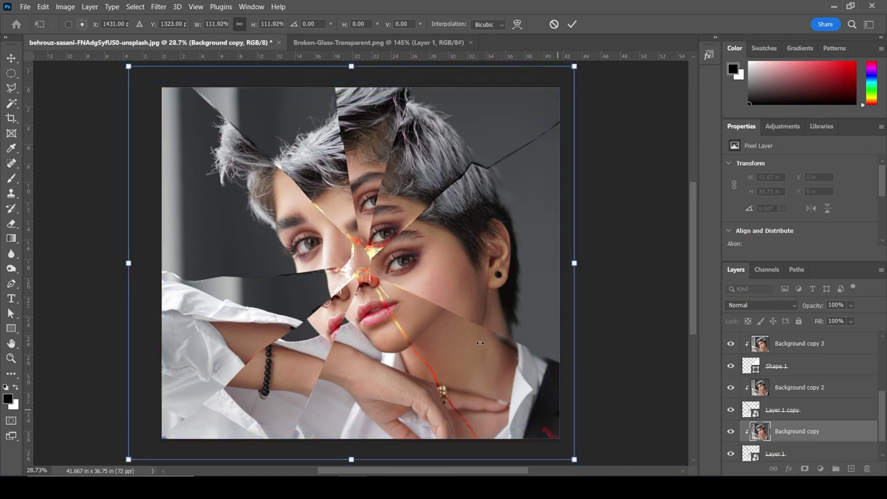
pyautogui.press('Return')
pyautogui.scroll(-1, 885, 431)
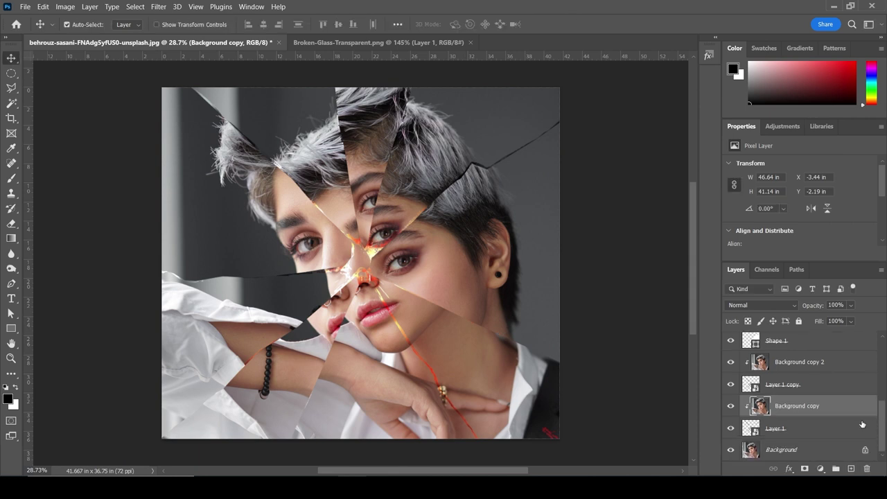
pyautogui.press('z')
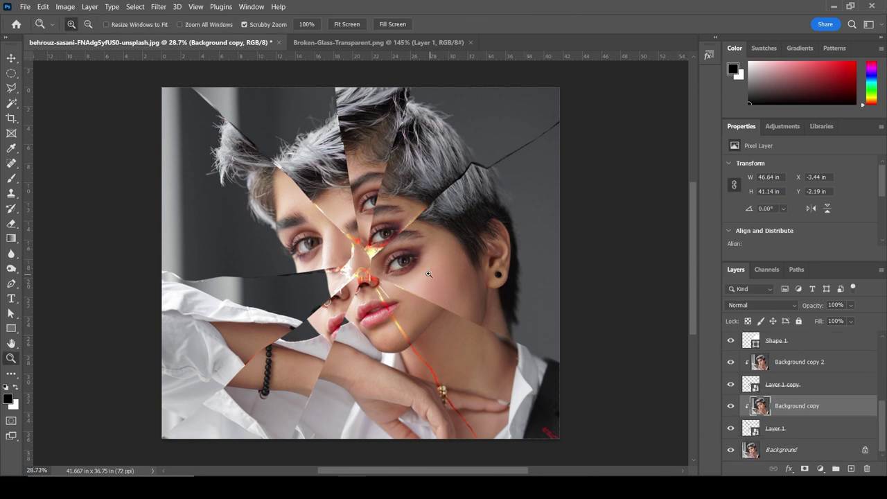
pyautogui.rightClick(435, 277)
pyautogui.click(434, 276)
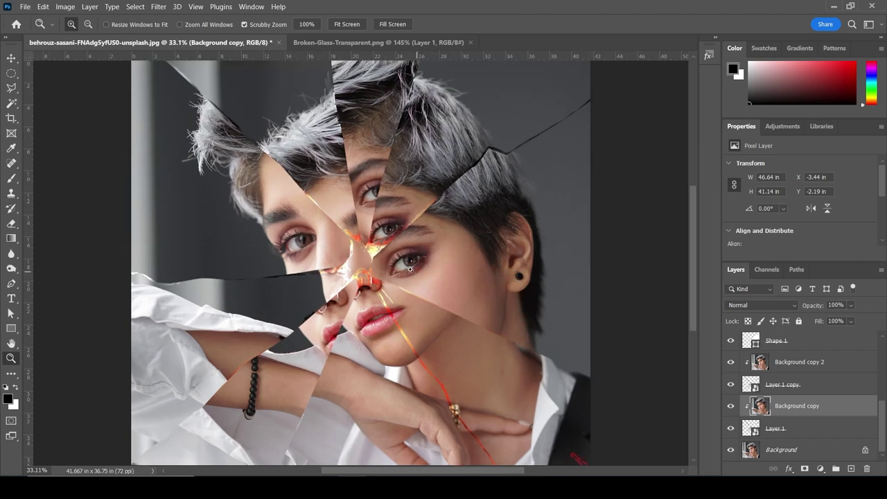
pyautogui.moveTo(395, 264)
pyautogui.mouseDown()
pyautogui.moveTo(432, 287)
pyautogui.moveTo(404, 264)
pyautogui.mouseUp()
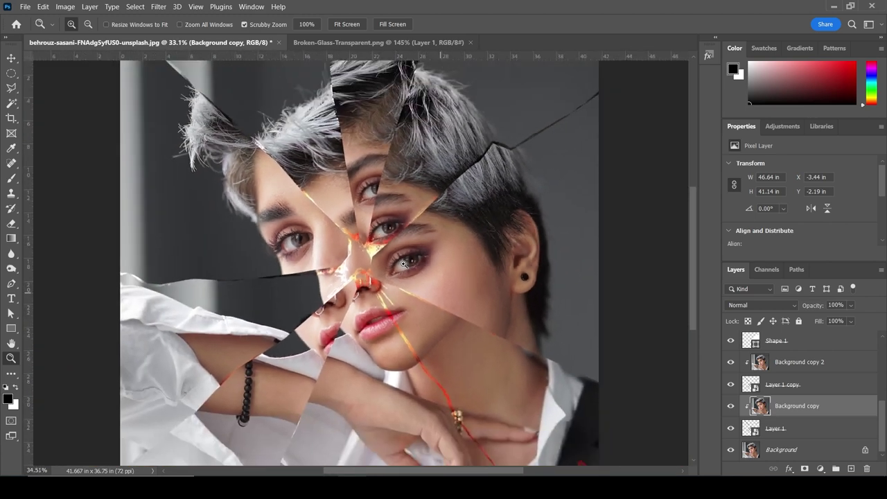
pyautogui.moveTo(403, 263); pyautogui.dragTo(436, 291)
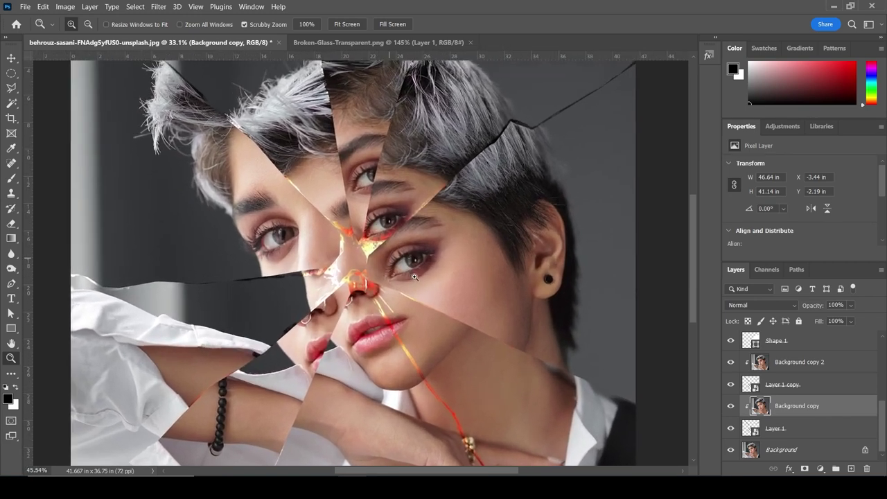
pyautogui.scroll(-2, 435, 292)
pyautogui.scroll(-3, 435, 292)
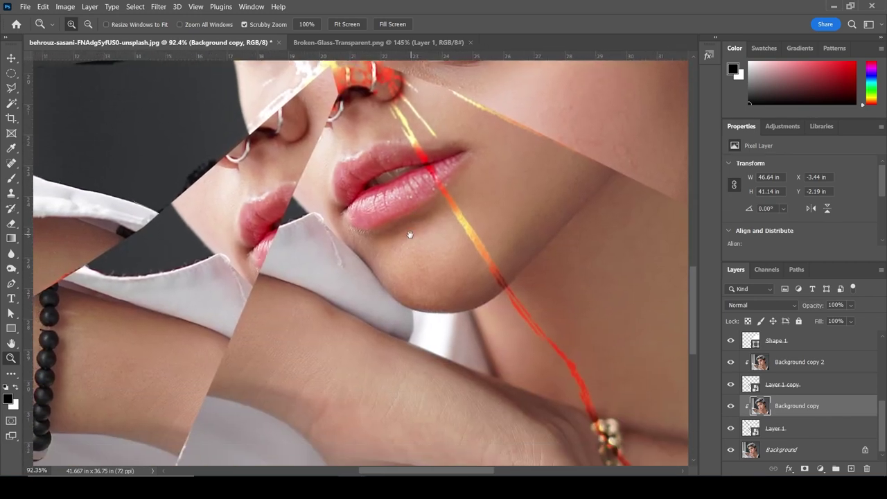
pyautogui.scroll(2, 395, 246)
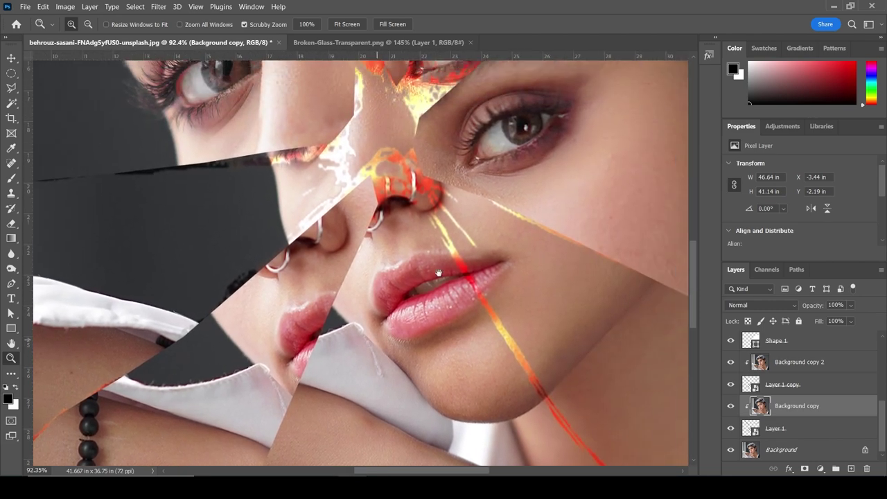
pyautogui.scroll(3, 413, 256)
pyautogui.scroll(3, 429, 266)
pyautogui.scroll(1, 430, 270)
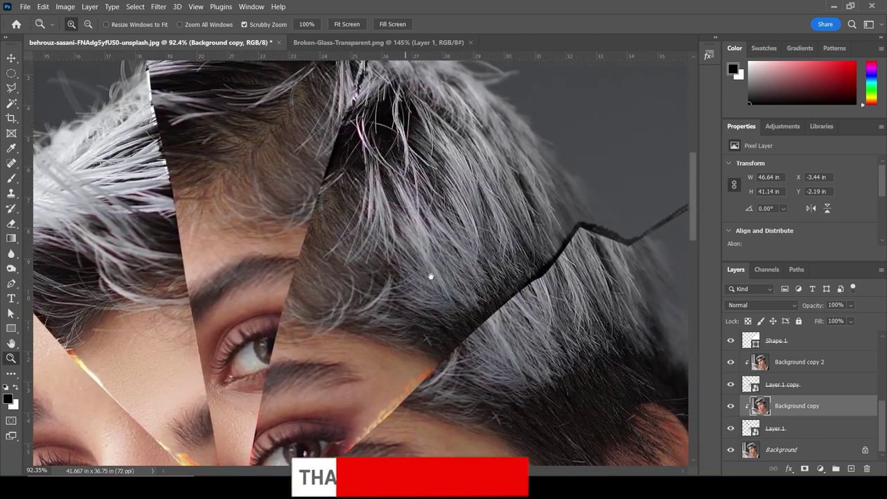
pyautogui.rightClick(414, 253)
pyautogui.click(414, 252)
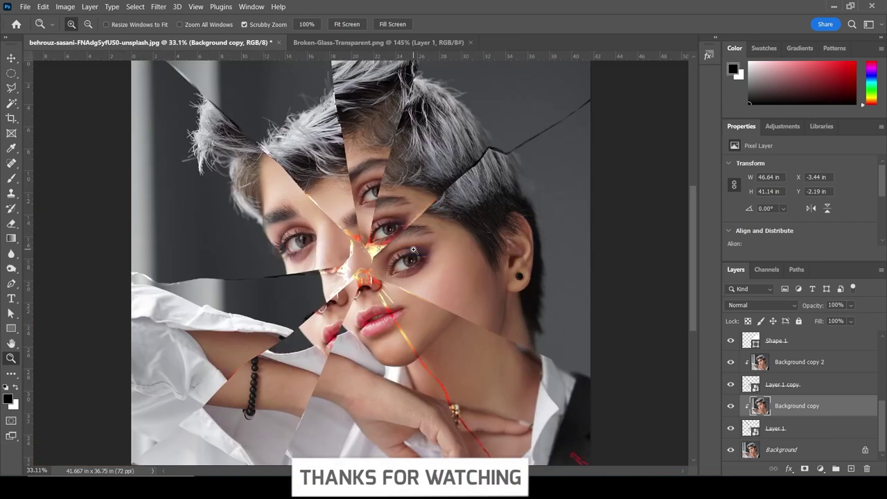